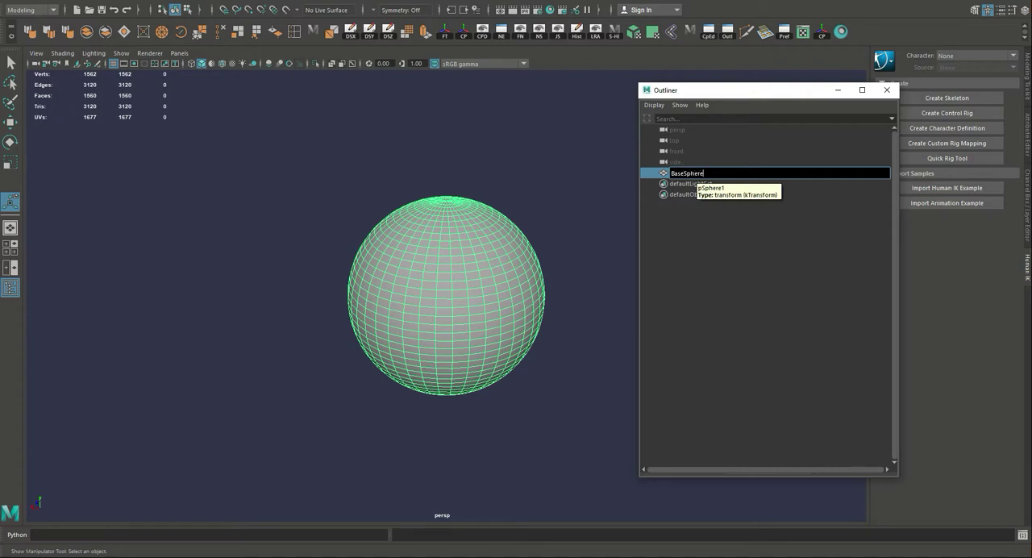
Rename the sphere BaseSphere, make it a live surface, and close the Outliner.
{"action": "type", "text": "here"}
{"action": "key", "text": "Return"}
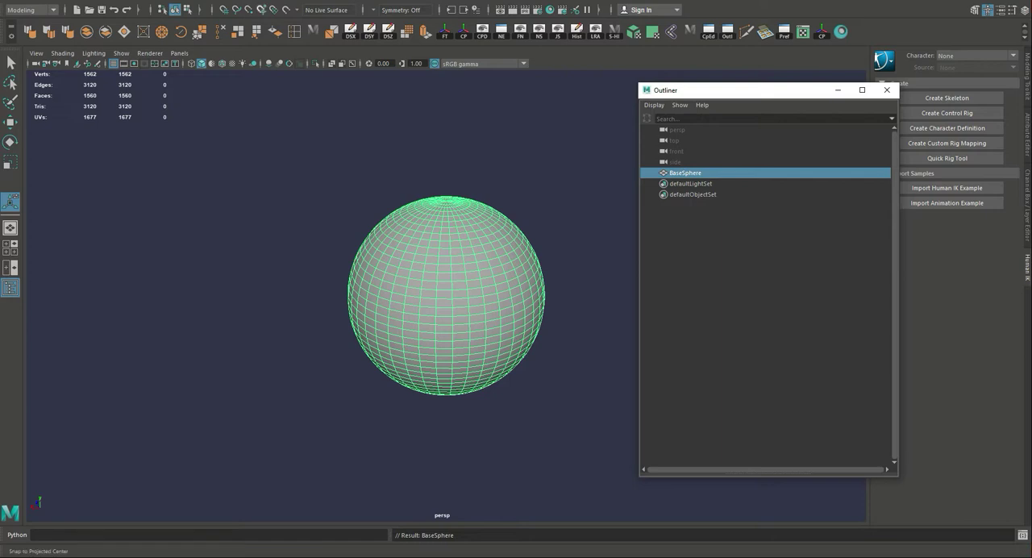
{"action": "left_click", "coordinate": [286, 10]}
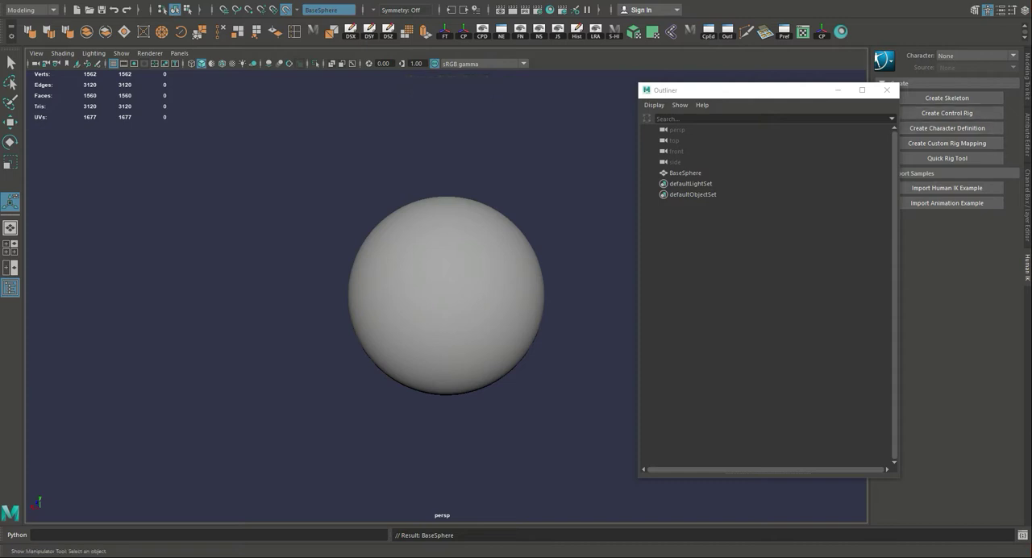
{"action": "left_click", "coordinate": [886, 89]}
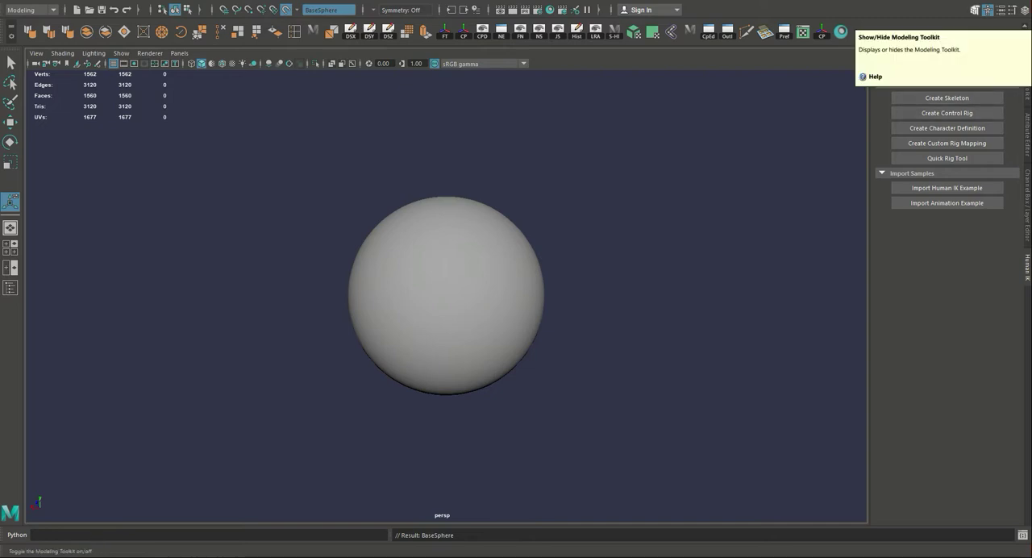
Create a first quad on the front of the live sphere from four Quad Draw dots.
{"action": "left_click", "coordinate": [975, 9]}
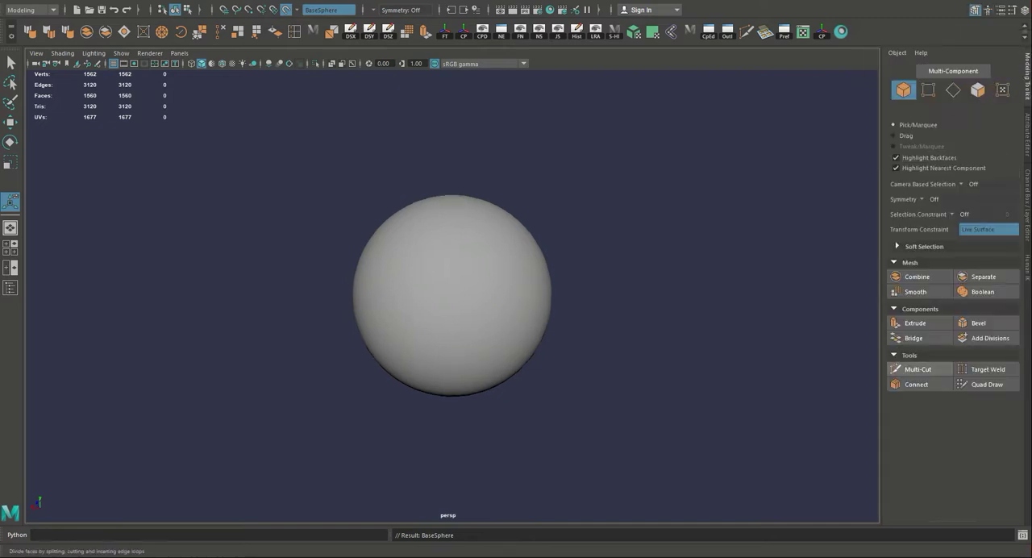
{"action": "left_click", "coordinate": [987, 384]}
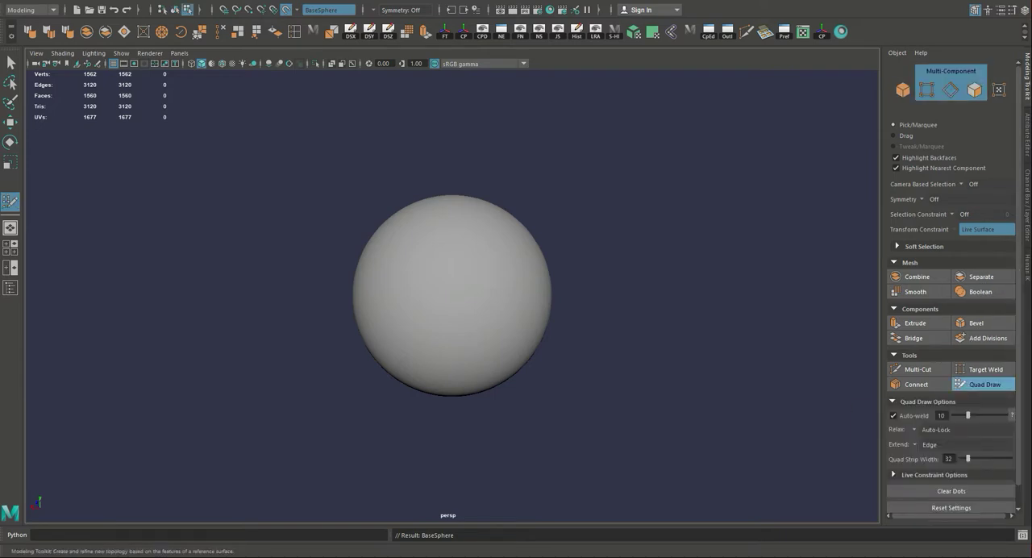
{"action": "scroll", "coordinate": [452, 295], "scroll_direction": "up", "scroll_amount": 4}
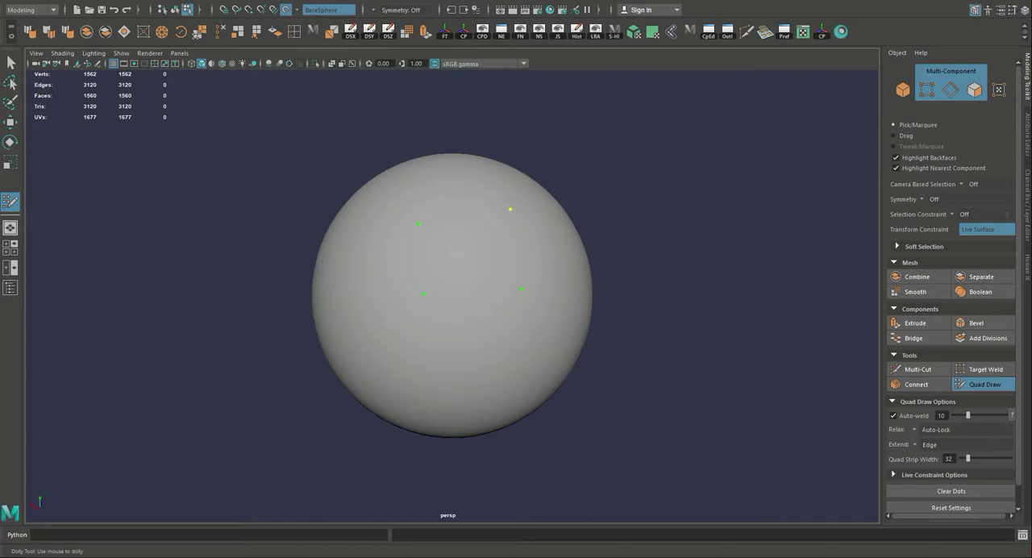
{"action": "mouse_move", "coordinate": [511, 210]}
{"action": "left_mouse_down", "text": "alt"}
{"action": "mouse_move", "coordinate": [513, 295]}
{"action": "mouse_move", "coordinate": [513, 262]}
{"action": "left_mouse_up", "text": "alt"}
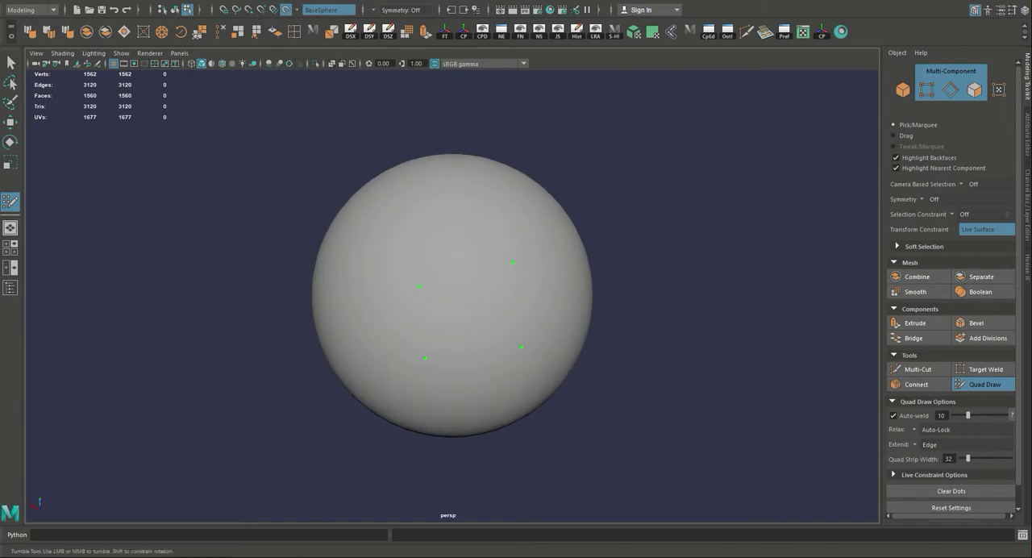
{"action": "left_click", "coordinate": [470, 311], "text": "shift"}
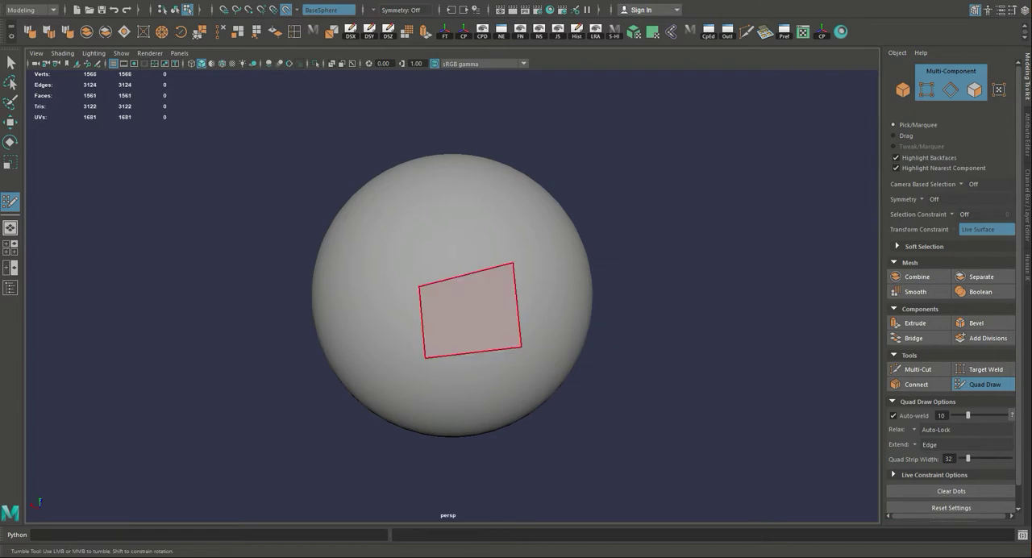
Add one quad below the first and two more beside them to form a two-by-two patch on the sphere.
{"action": "left_click_drag", "start_coordinate": [470, 311], "coordinate": [390, 244], "text": "alt"}
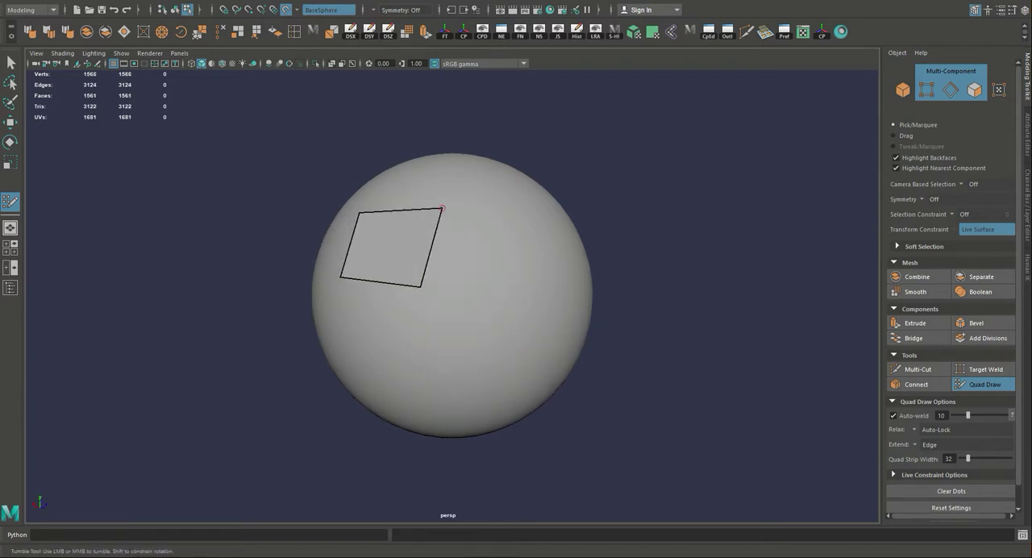
{"action": "mouse_move", "coordinate": [442, 209]}
{"action": "left_mouse_down"}
{"action": "mouse_move", "coordinate": [422, 224]}
{"action": "mouse_move", "coordinate": [439, 246]}
{"action": "left_mouse_up"}
{"action": "left_click_drag", "start_coordinate": [403, 276], "coordinate": [466, 309]}
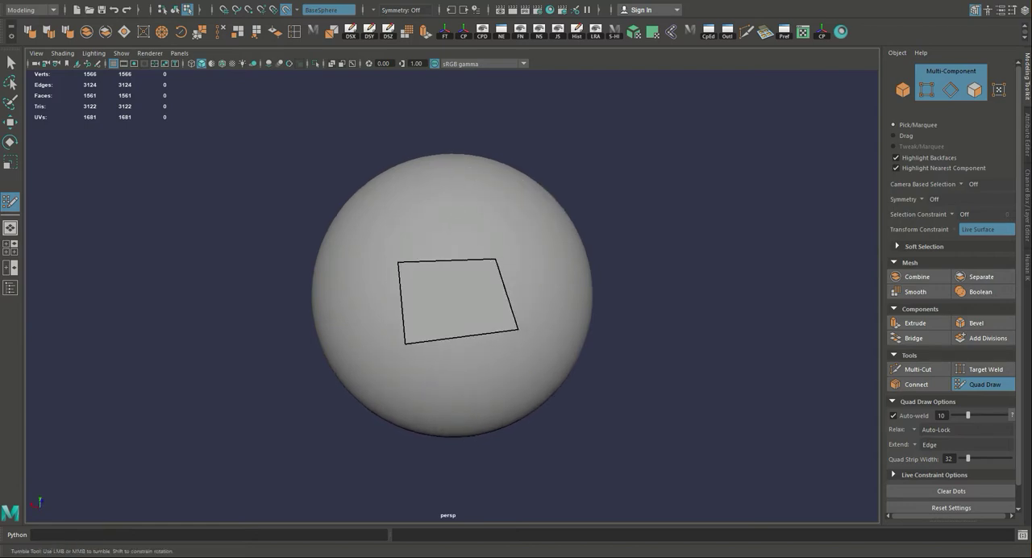
{"action": "left_click_drag", "start_coordinate": [496, 259], "coordinate": [497, 185]}
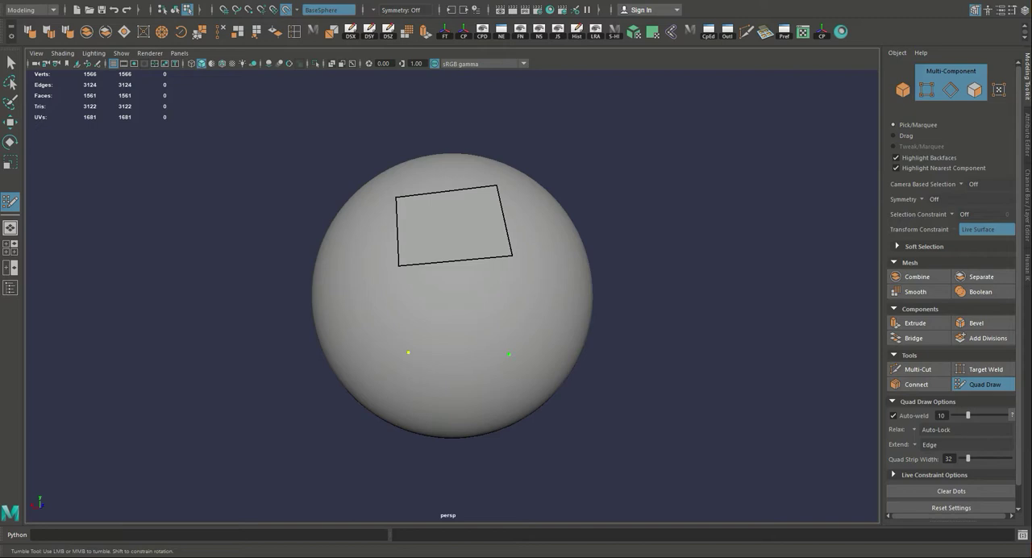
{"action": "left_click", "coordinate": [455, 306], "text": "shift"}
{"action": "left_click_drag", "start_coordinate": [455, 306], "coordinate": [510, 325], "text": "alt"}
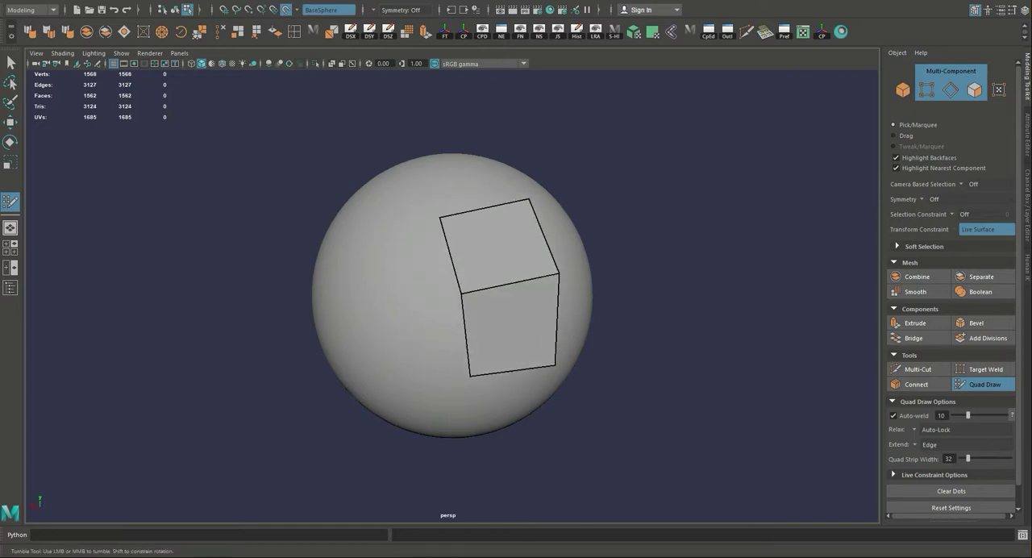
{"action": "left_click", "coordinate": [419, 262], "text": "shift"}
{"action": "left_click", "coordinate": [438, 342], "text": "shift"}
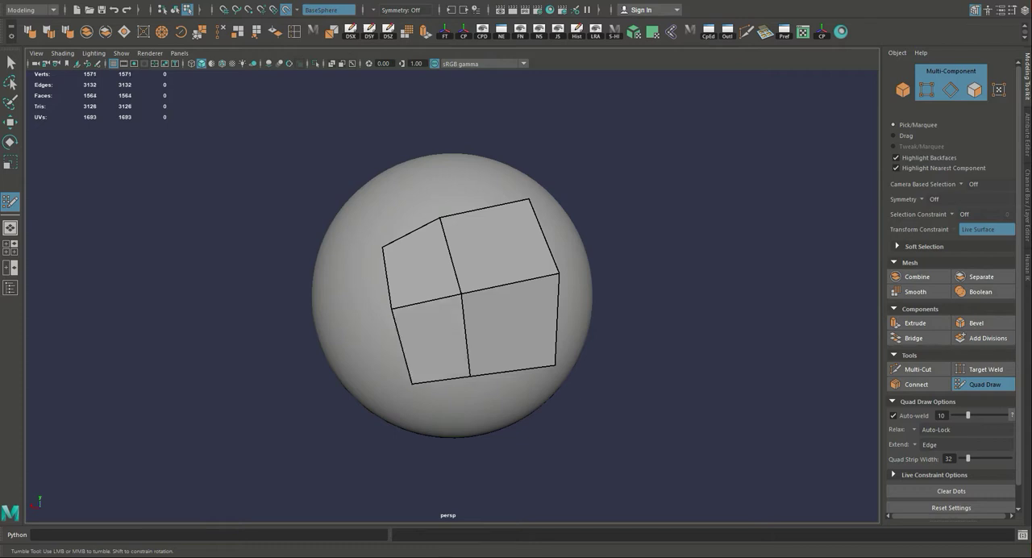
Extend the patch's upper row around the sphere with three more Quad Draw faces.
{"action": "left_click_drag", "start_coordinate": [438, 342], "coordinate": [330, 334], "text": "alt"}
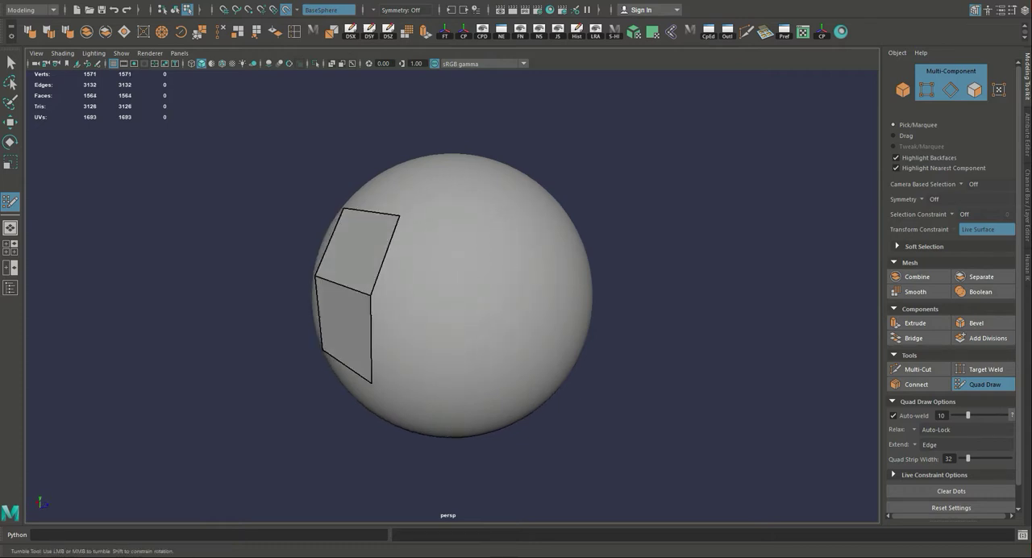
{"action": "left_click_drag", "start_coordinate": [447, 298], "coordinate": [416, 293], "text": "alt"}
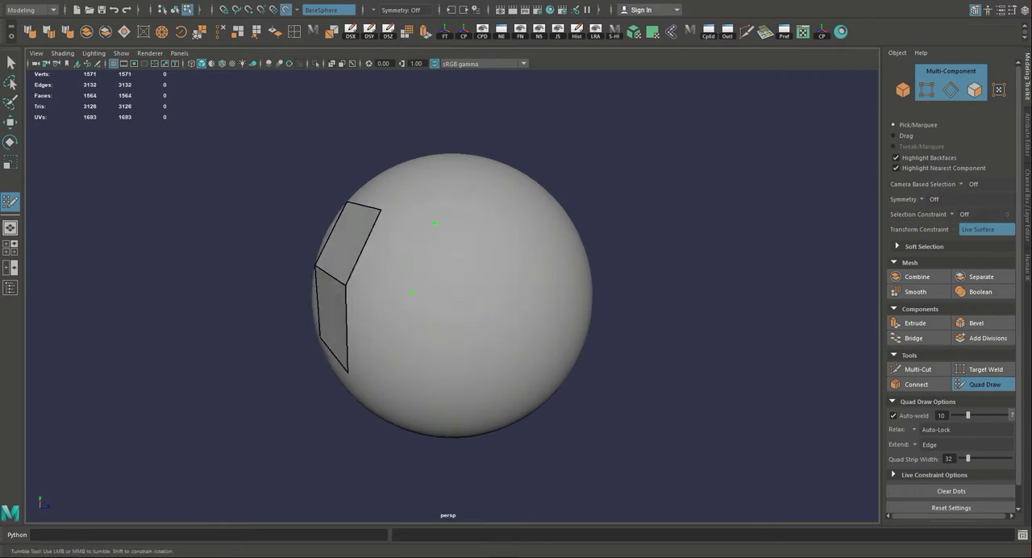
{"action": "left_click_drag", "start_coordinate": [500, 298], "coordinate": [420, 300], "text": "alt"}
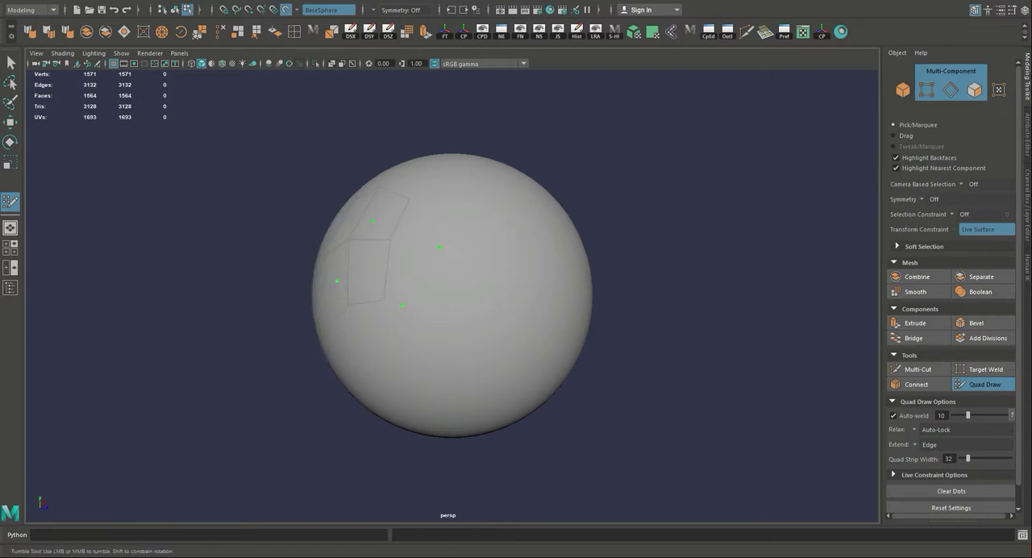
{"action": "left_click_drag", "start_coordinate": [492, 332], "coordinate": [562, 331], "text": "alt"}
{"action": "left_click", "coordinate": [392, 268], "text": "shift"}
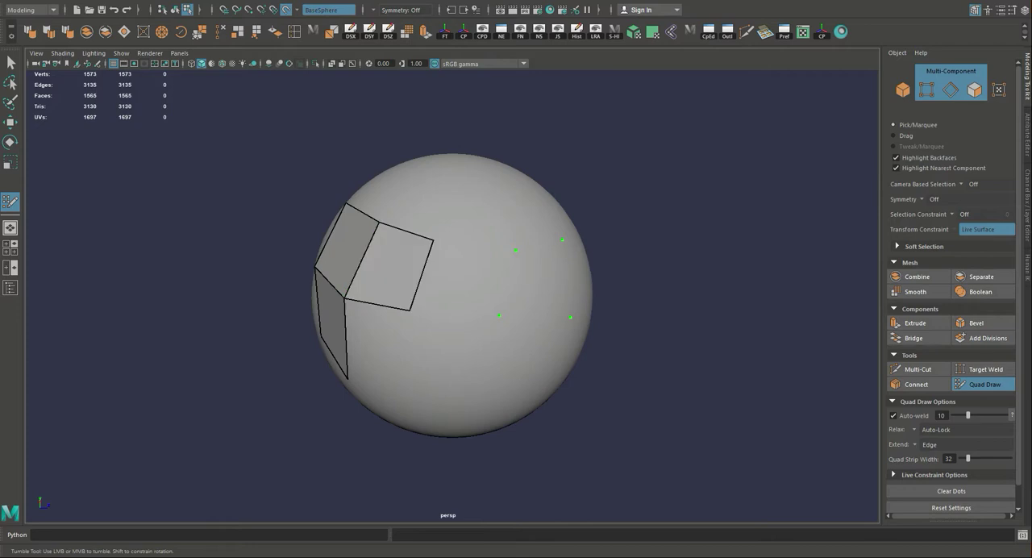
{"action": "left_click", "coordinate": [464, 279], "text": "shift"}
{"action": "left_click", "coordinate": [537, 281], "text": "shift"}
{"action": "left_click_drag", "start_coordinate": [537, 281], "coordinate": [605, 243], "text": "alt"}
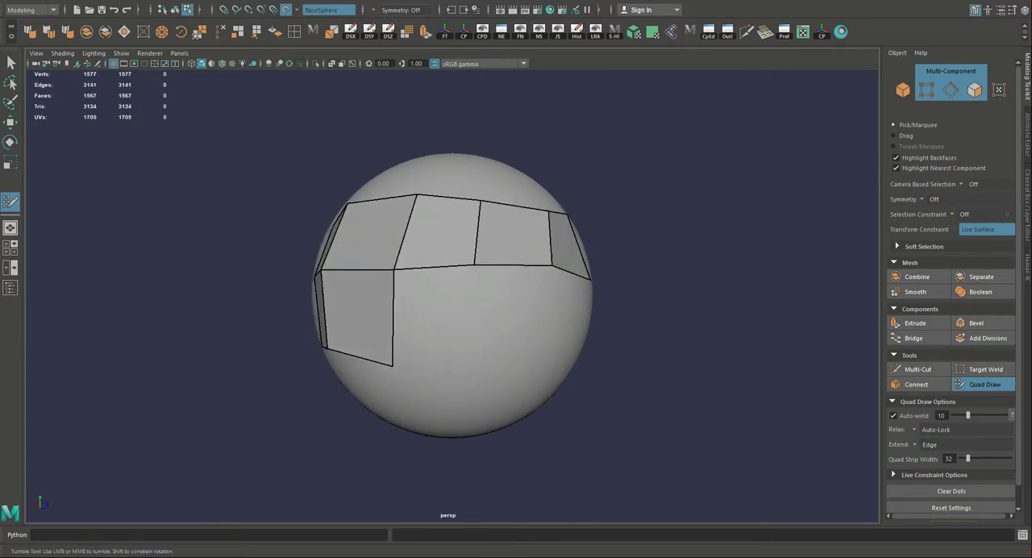
Fill three more quads in the lower row beneath the extended upper row.
{"action": "left_click_drag", "start_coordinate": [465, 363], "coordinate": [403, 358], "text": "alt"}
{"action": "left_click", "coordinate": [460, 355]}
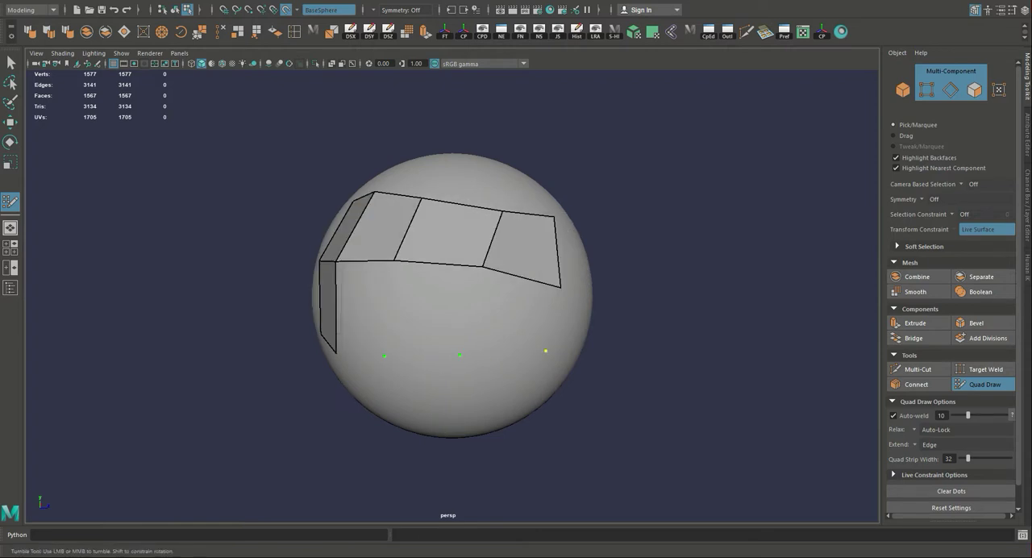
{"action": "left_click", "coordinate": [364, 311], "text": "shift"}
{"action": "left_click", "coordinate": [431, 313], "text": "shift"}
{"action": "left_click", "coordinate": [514, 316], "text": "shift"}
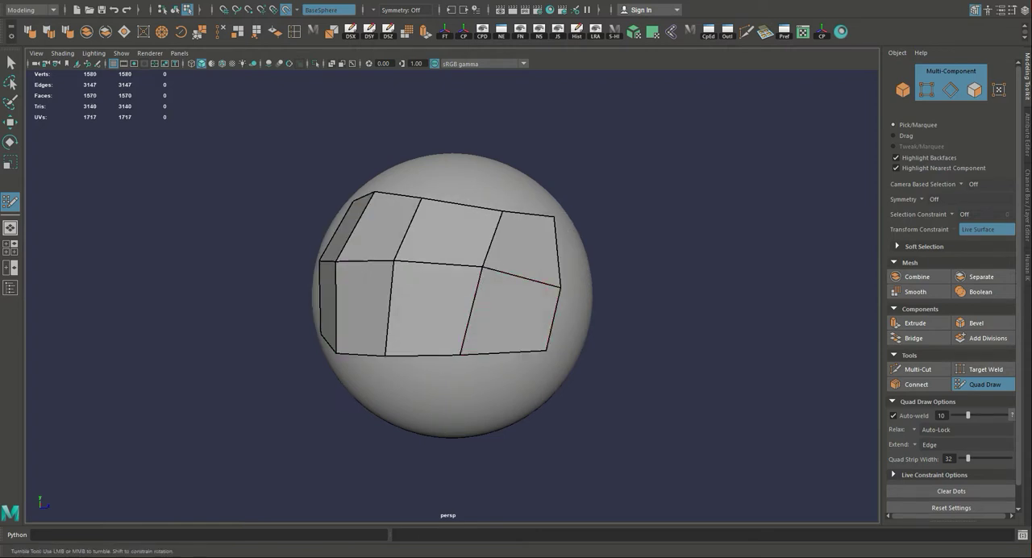
{"action": "left_click_drag", "start_coordinate": [516, 316], "coordinate": [555, 350], "text": "alt"}
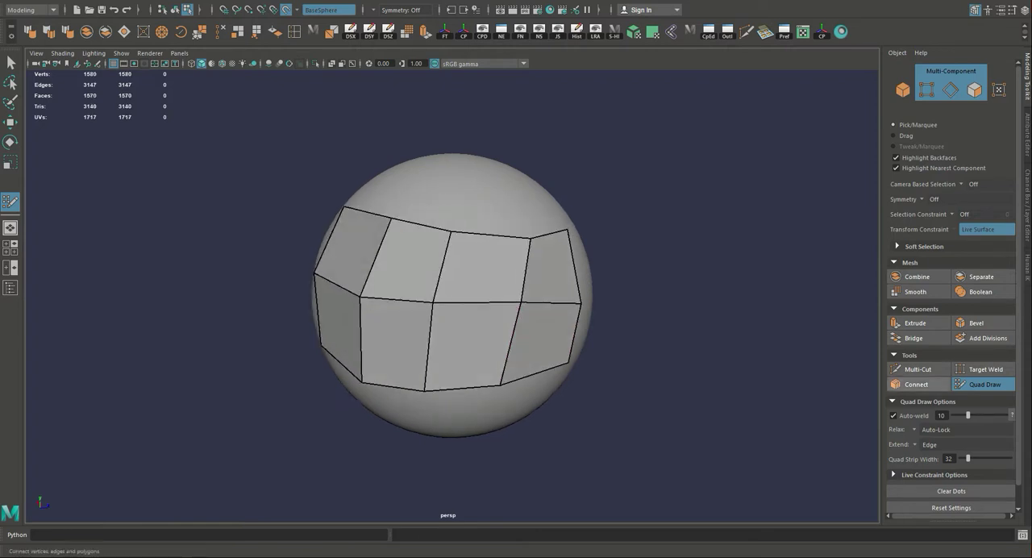
Split four adjoining faces of the upper quad row horizontally through the middle with Multi-Cut.
{"action": "left_click", "coordinate": [918, 369]}
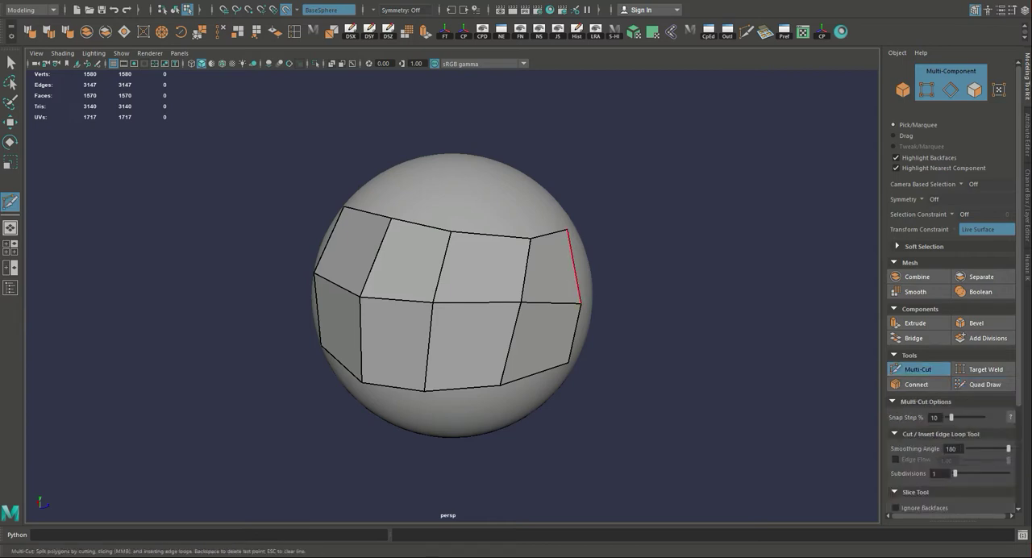
{"action": "left_click", "coordinate": [574, 262]}
{"action": "left_click", "coordinate": [442, 268]}
{"action": "left_click", "coordinate": [329, 237]}
{"action": "key", "text": "Return"}
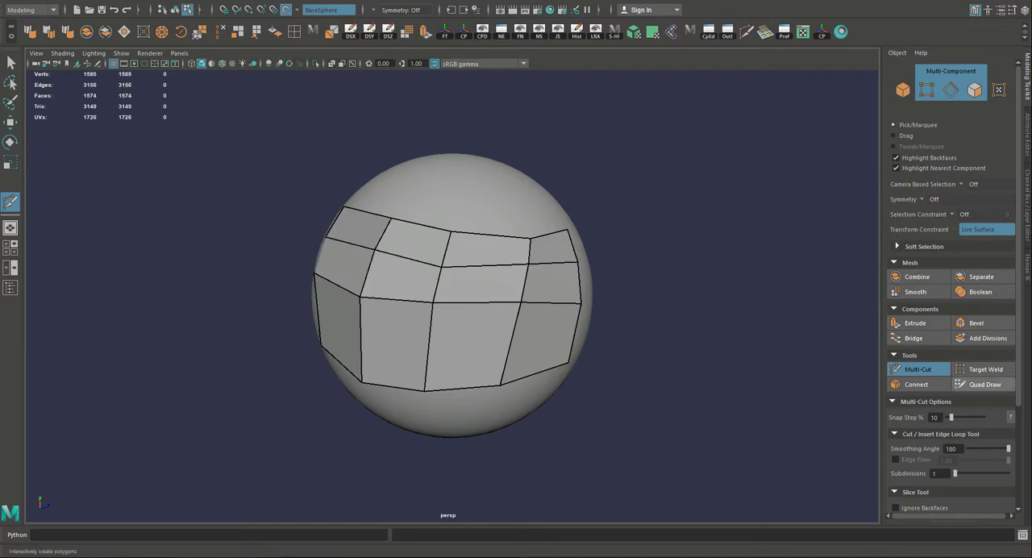
Switch back to Quad Draw to continue editing the quad mesh.
{"action": "left_click", "coordinate": [985, 385]}
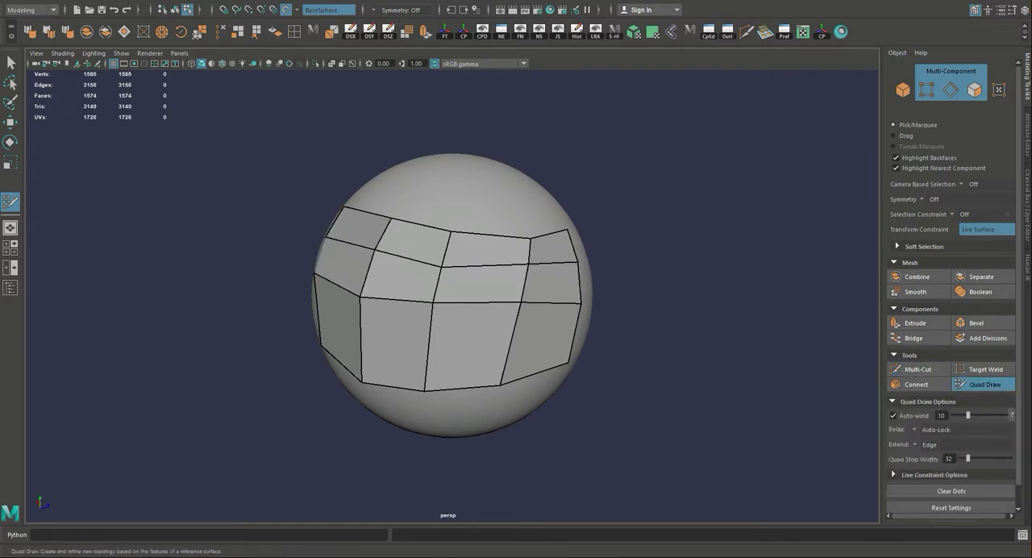
{"action": "left_click_drag", "start_coordinate": [452, 306], "coordinate": [536, 242], "text": "alt"}
{"action": "left_click_drag", "start_coordinate": [547, 315], "coordinate": [511, 377], "text": "alt"}
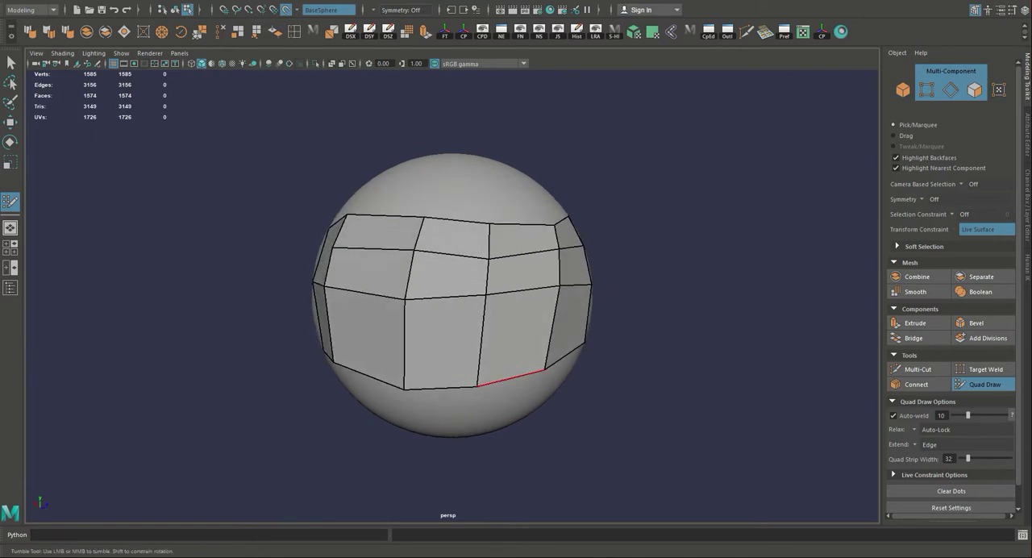
Try to extrude an edge on the lower border of the quad mesh.
{"action": "left_click", "coordinate": [915, 323]}
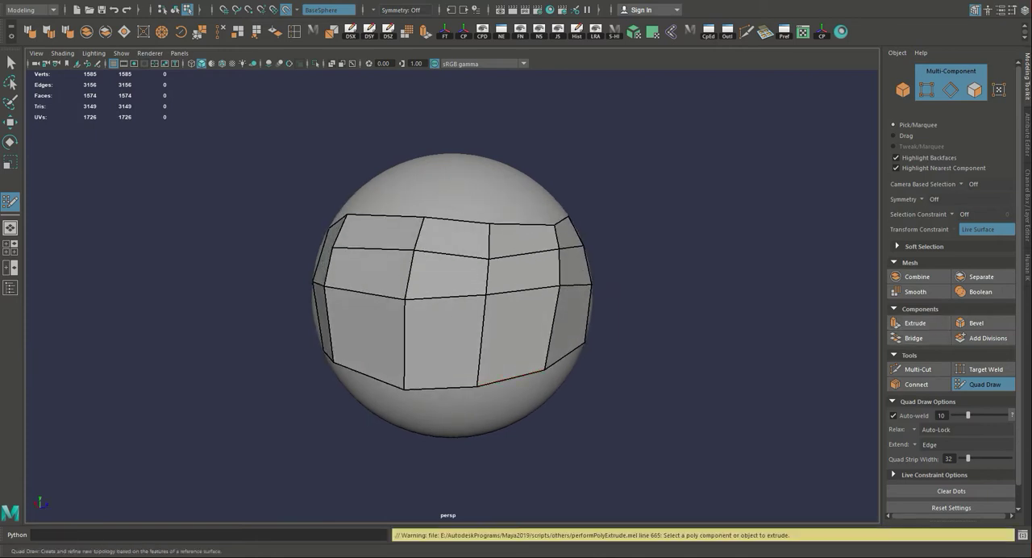
{"action": "mouse_move", "coordinate": [516, 355]}
{"action": "left_mouse_down", "text": "alt"}
{"action": "mouse_move", "coordinate": [516, 274]}
{"action": "mouse_move", "coordinate": [522, 424]}
{"action": "mouse_move", "coordinate": [508, 359]}
{"action": "mouse_move", "coordinate": [518, 349]}
{"action": "left_mouse_up", "text": "alt"}
{"action": "left_click", "coordinate": [915, 323]}
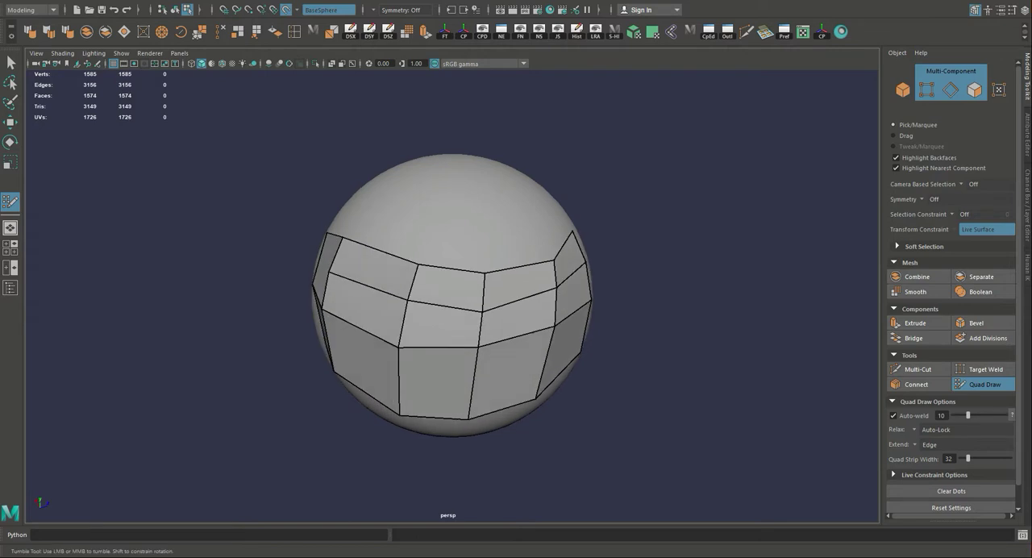
Insert one horizontal edge loop through the lower row and four vertical edge loops across the quad mesh.
{"action": "left_click_drag", "start_coordinate": [492, 395], "coordinate": [463, 346], "text": "alt"}
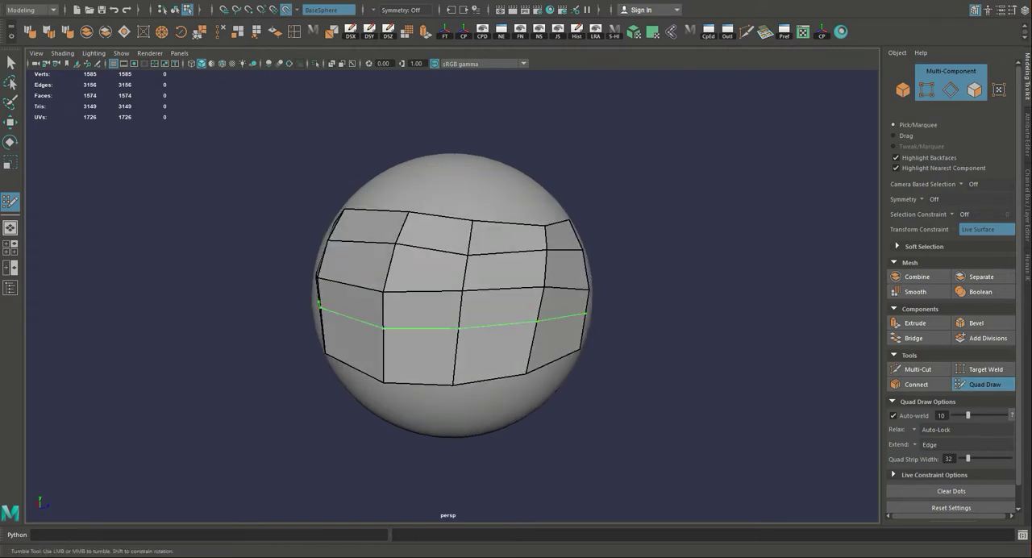
{"action": "left_click", "coordinate": [491, 332], "text": "ctrl"}
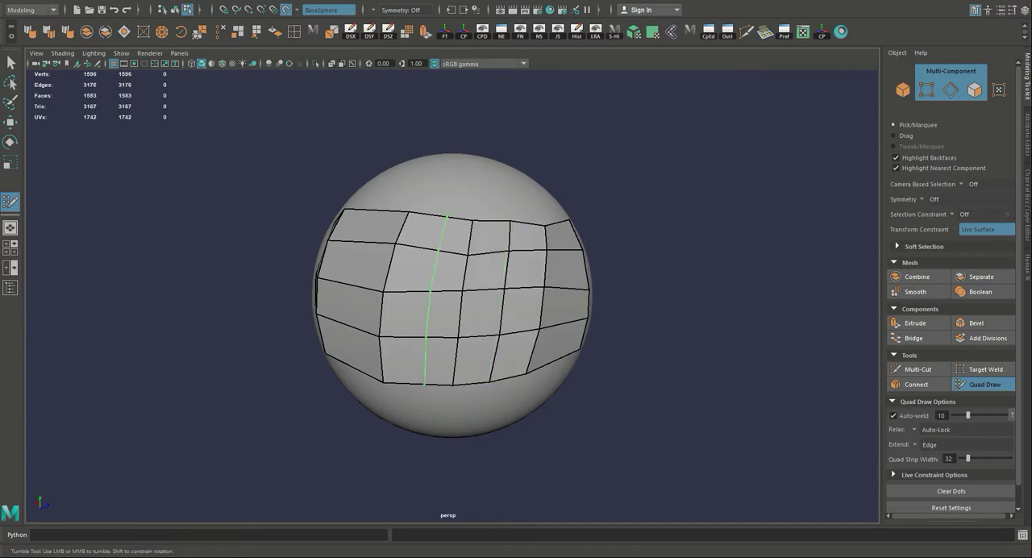
{"action": "left_click", "coordinate": [425, 323], "text": "ctrl"}
{"action": "left_click", "coordinate": [356, 262], "text": "ctrl"}
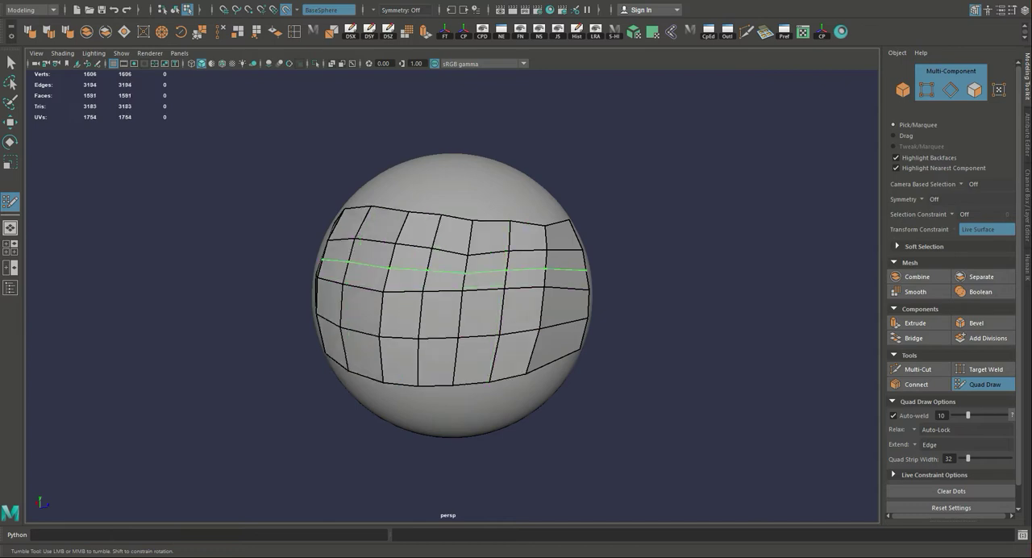
{"action": "mouse_move", "coordinate": [587, 273]}
{"action": "left_mouse_down", "text": "alt"}
{"action": "mouse_move", "coordinate": [517, 297]}
{"action": "mouse_move", "coordinate": [615, 270]}
{"action": "mouse_move", "coordinate": [574, 295]}
{"action": "mouse_move", "coordinate": [427, 296]}
{"action": "mouse_move", "coordinate": [482, 288]}
{"action": "mouse_move", "coordinate": [464, 332]}
{"action": "mouse_move", "coordinate": [360, 292]}
{"action": "mouse_move", "coordinate": [544, 298]}
{"action": "mouse_move", "coordinate": [553, 278]}
{"action": "left_mouse_up", "text": "alt"}
{"action": "left_click", "coordinate": [517, 297], "text": "ctrl"}
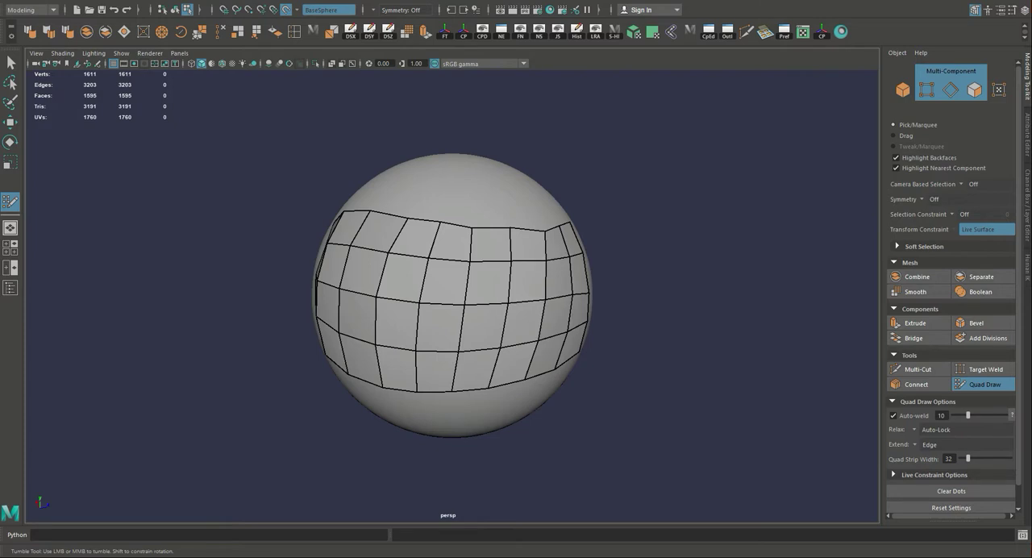
Split the undivided end face of the upper row with a Multi-Cut that continues the horizontal edge line, and return to Quad Draw.
{"action": "mouse_move", "coordinate": [403, 265]}
{"action": "left_mouse_down", "text": "shift"}
{"action": "mouse_move", "coordinate": [339, 250]}
{"action": "mouse_move", "coordinate": [338, 332]}
{"action": "mouse_move", "coordinate": [493, 281]}
{"action": "mouse_move", "coordinate": [524, 282]}
{"action": "left_mouse_up", "text": "shift"}
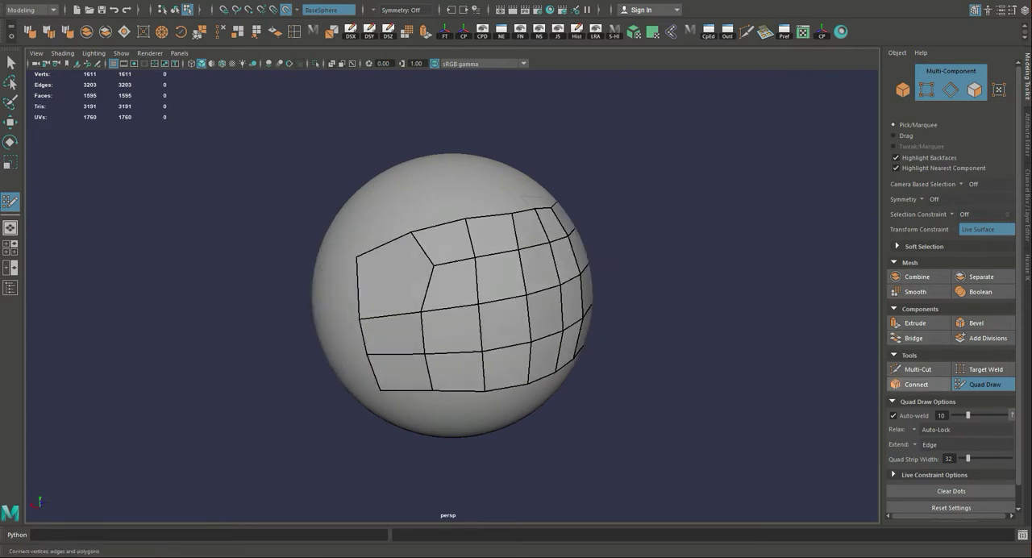
{"action": "left_click", "coordinate": [918, 368]}
{"action": "left_click", "coordinate": [433, 265]}
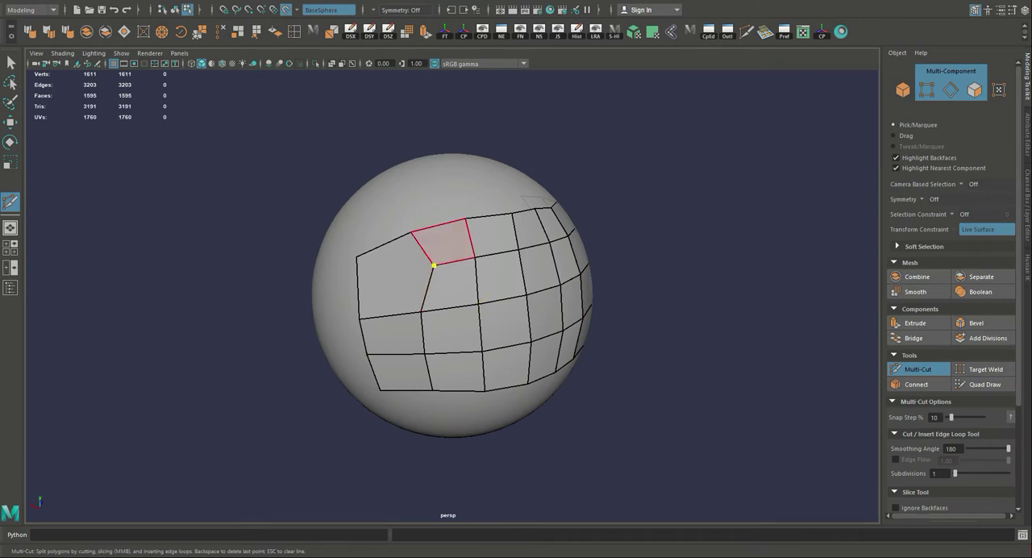
{"action": "left_click", "coordinate": [474, 257]}
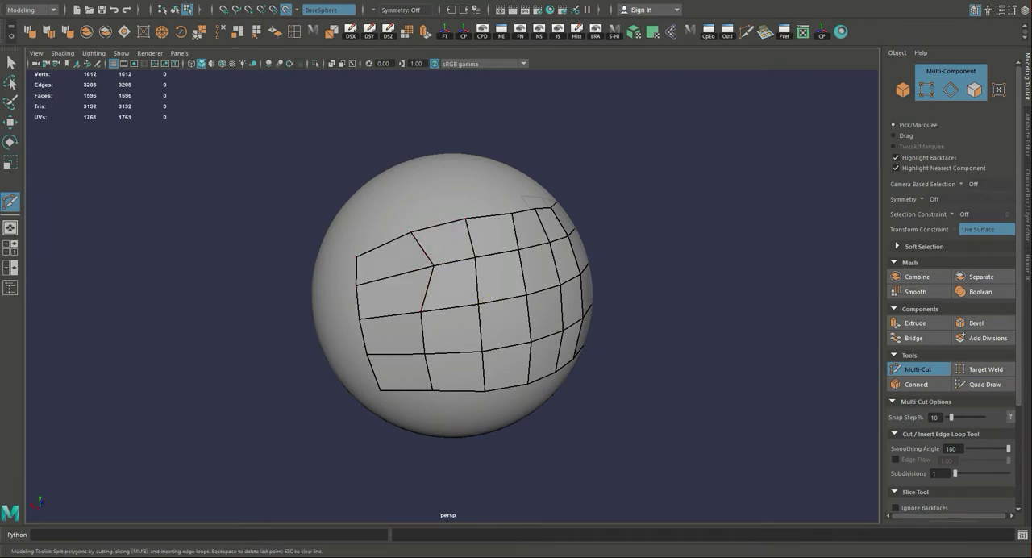
{"action": "left_click", "coordinate": [984, 384]}
{"action": "mouse_move", "coordinate": [440, 278]}
{"action": "left_mouse_down", "text": "shift"}
{"action": "mouse_move", "coordinate": [455, 334]}
{"action": "mouse_move", "coordinate": [543, 316]}
{"action": "mouse_move", "coordinate": [439, 318]}
{"action": "left_mouse_up", "text": "shift"}
{"action": "right_click_drag", "start_coordinate": [439, 319], "coordinate": [409, 316], "text": "alt"}
{"action": "left_click_drag", "start_coordinate": [409, 316], "coordinate": [474, 300], "text": "alt"}
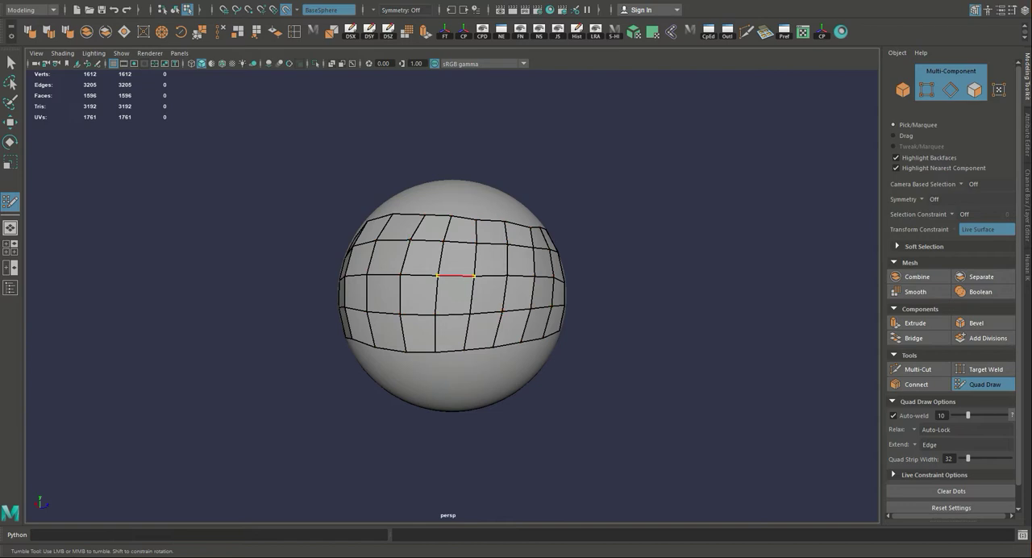
Relax the vertices across the quad mesh to even out its edge flow, stretching the lower rows further down the sphere.
{"action": "mouse_move", "coordinate": [540, 262]}
{"action": "left_mouse_down", "text": "shift"}
{"action": "mouse_move", "coordinate": [447, 292]}
{"action": "mouse_move", "coordinate": [397, 282]}
{"action": "left_mouse_up", "text": "shift"}
{"action": "left_click_drag", "start_coordinate": [467, 335], "coordinate": [468, 352]}
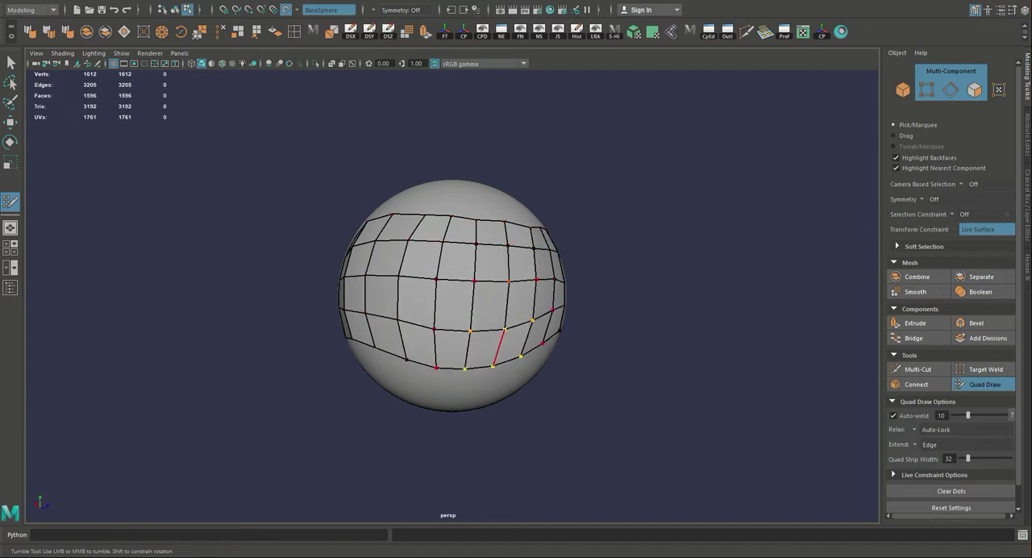
{"action": "mouse_move", "coordinate": [490, 221]}
{"action": "left_mouse_down"}
{"action": "mouse_move", "coordinate": [479, 191]}
{"action": "mouse_move", "coordinate": [445, 197]}
{"action": "left_mouse_up"}
{"action": "left_click_drag", "start_coordinate": [461, 258], "coordinate": [434, 284], "text": "shift"}
{"action": "mouse_move", "coordinate": [408, 246]}
{"action": "left_mouse_down", "text": "shift"}
{"action": "mouse_move", "coordinate": [381, 232]}
{"action": "mouse_move", "coordinate": [459, 244]}
{"action": "mouse_move", "coordinate": [410, 235]}
{"action": "left_mouse_up", "text": "shift"}
{"action": "left_click_drag", "start_coordinate": [441, 359], "coordinate": [439, 385]}
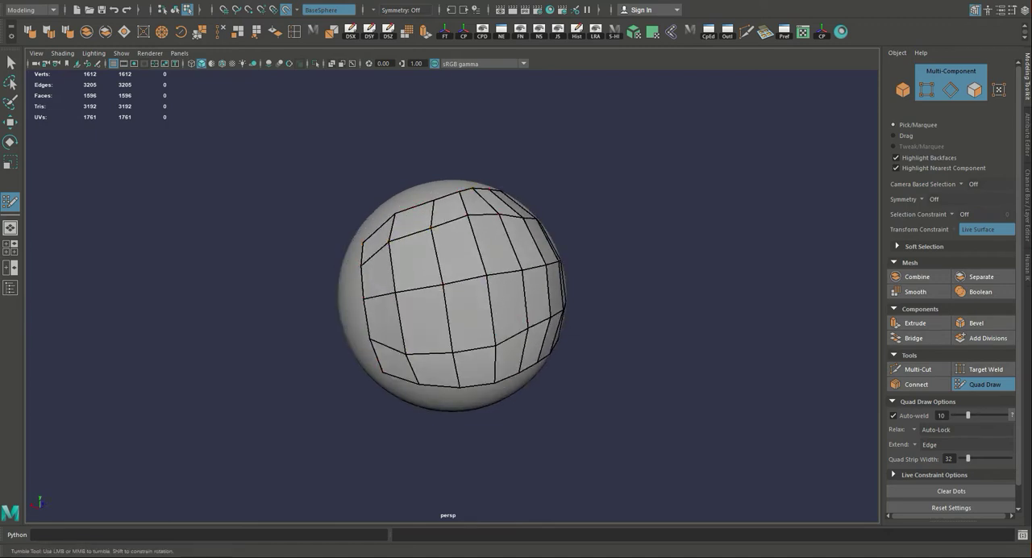
{"action": "left_click_drag", "start_coordinate": [451, 326], "coordinate": [458, 270], "text": "shift"}
{"action": "left_click_drag", "start_coordinate": [465, 309], "coordinate": [401, 298], "text": "alt"}
{"action": "mouse_move", "coordinate": [408, 282]}
{"action": "left_mouse_down", "text": "shift"}
{"action": "mouse_move", "coordinate": [413, 270]}
{"action": "mouse_move", "coordinate": [391, 294]}
{"action": "mouse_move", "coordinate": [428, 258]}
{"action": "left_mouse_up", "text": "shift"}
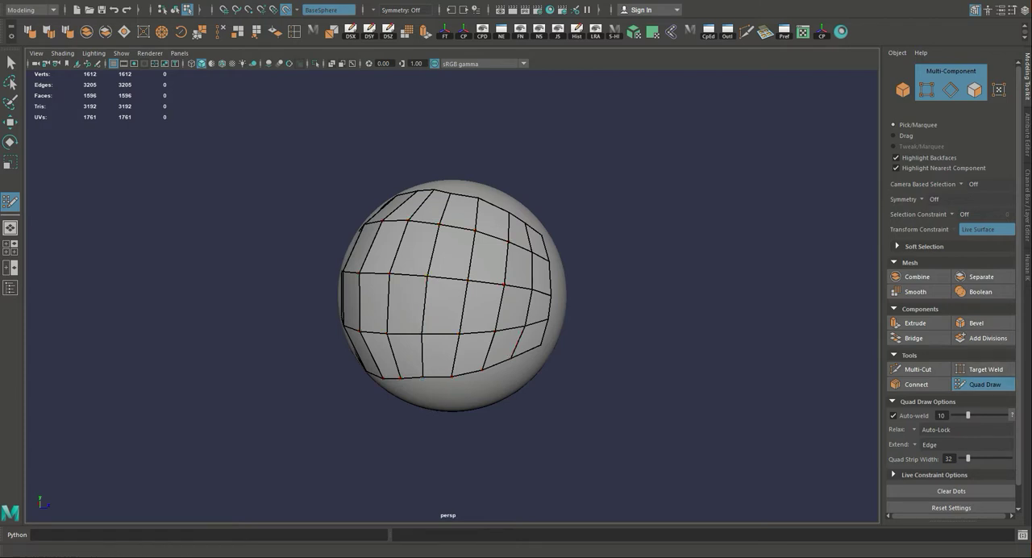
In the Live Constraint Options, switch Wireframe Overlay off and back on, and enable Mesh Color.
{"action": "scroll", "coordinate": [951, 323], "scroll_direction": "down", "scroll_amount": 1}
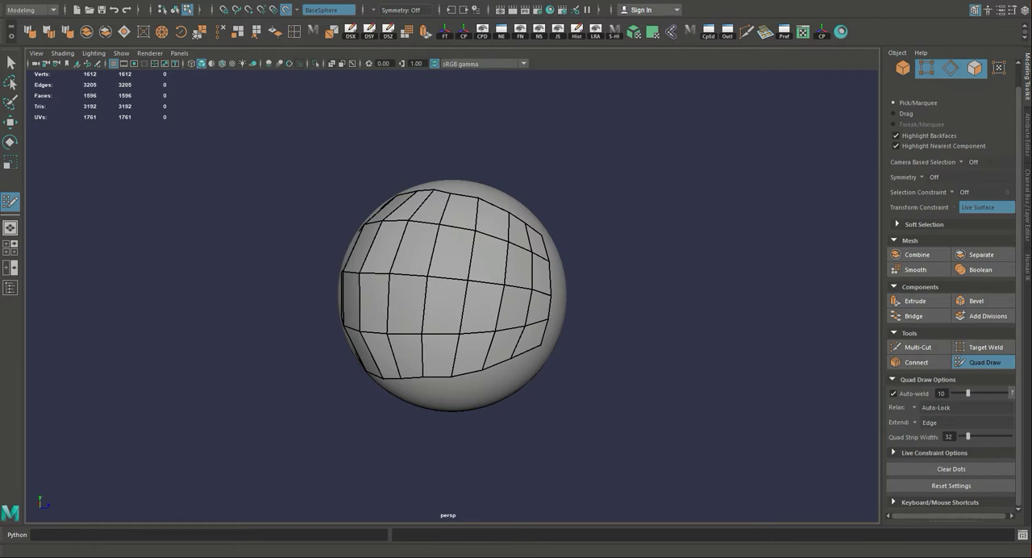
{"action": "left_click", "coordinate": [895, 453]}
{"action": "scroll", "coordinate": [896, 440], "scroll_direction": "down", "scroll_amount": 2}
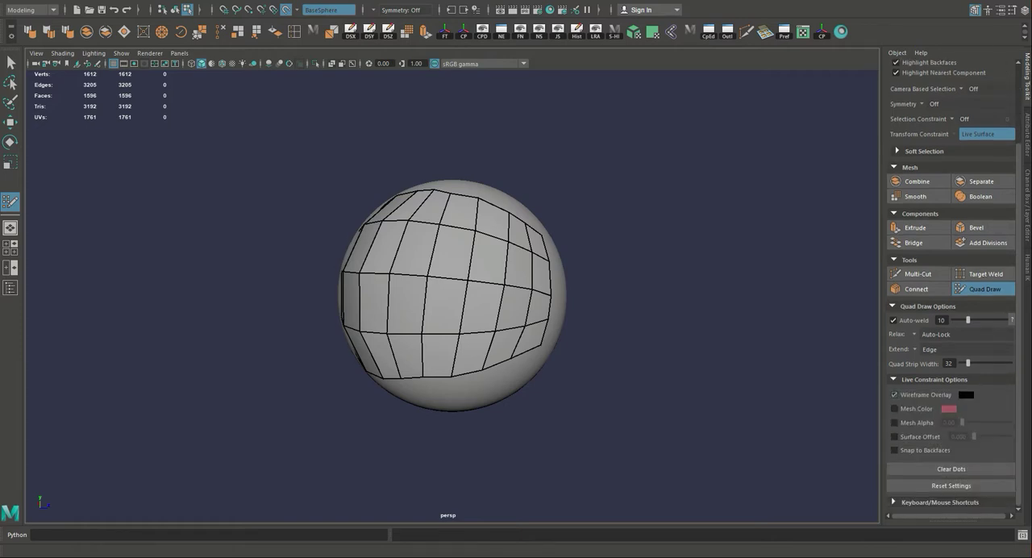
{"action": "left_click", "coordinate": [894, 395]}
{"action": "left_click", "coordinate": [894, 395]}
{"action": "left_click", "coordinate": [894, 408]}
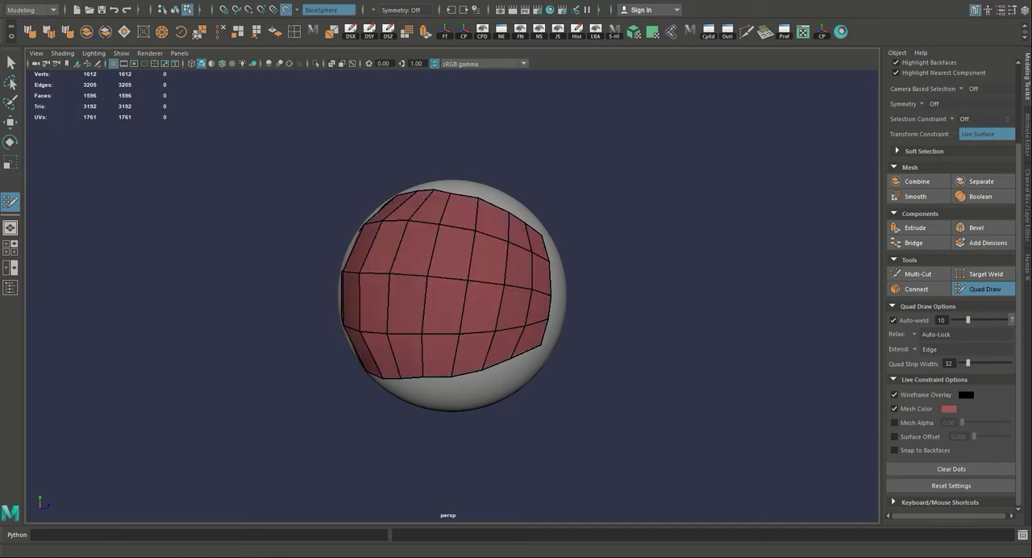
Change the live mesh color to pink, and enable Mesh Alpha with a value of 0.86.
{"action": "left_click", "coordinate": [949, 409]}
{"action": "mouse_move", "coordinate": [946, 437]}
{"action": "left_mouse_down"}
{"action": "mouse_move", "coordinate": [877, 437]}
{"action": "mouse_move", "coordinate": [934, 437]}
{"action": "left_mouse_up"}
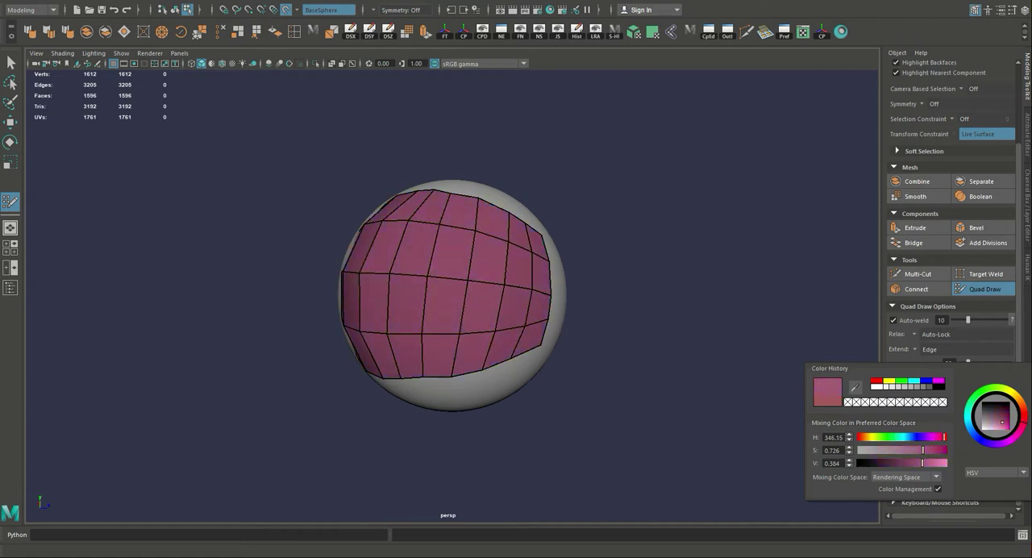
{"action": "left_click", "coordinate": [894, 422]}
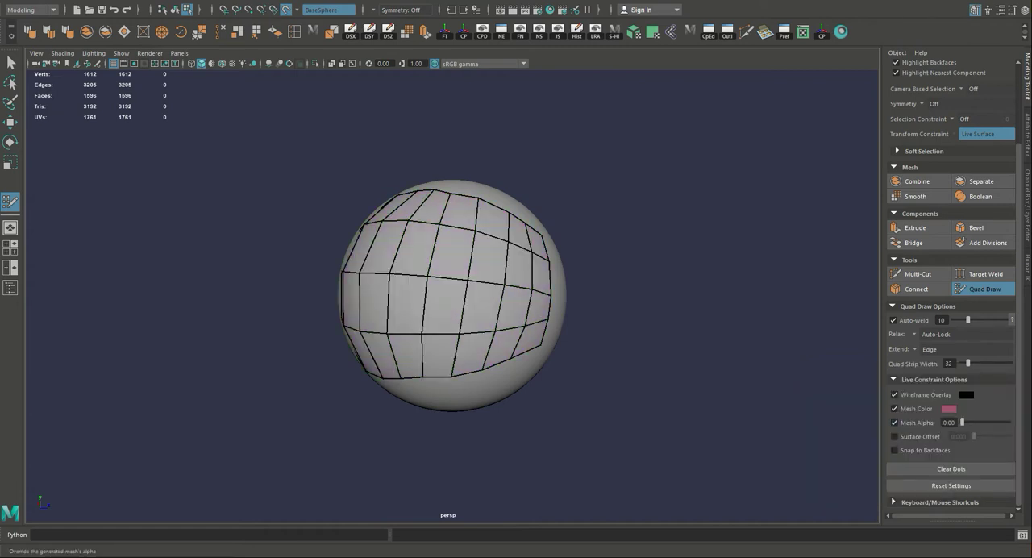
{"action": "left_click_drag", "start_coordinate": [962, 423], "coordinate": [1002, 422]}
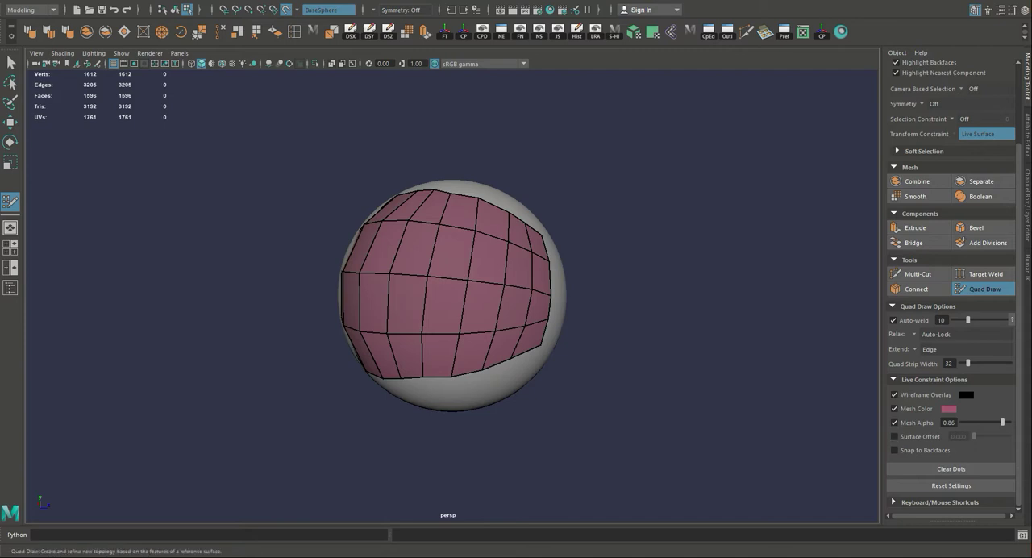
Place three dots on the bare sphere beside the mesh, clear them, and collapse the Live Constraint Options.
{"action": "left_click_drag", "start_coordinate": [516, 307], "coordinate": [439, 306], "text": "alt"}
{"action": "left_click", "coordinate": [516, 354]}
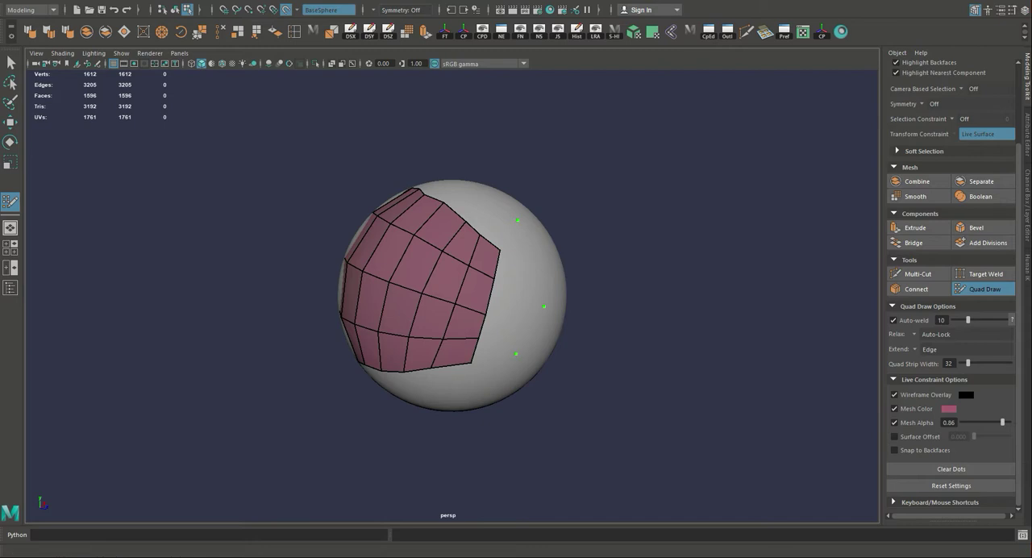
{"action": "left_click", "coordinate": [894, 380]}
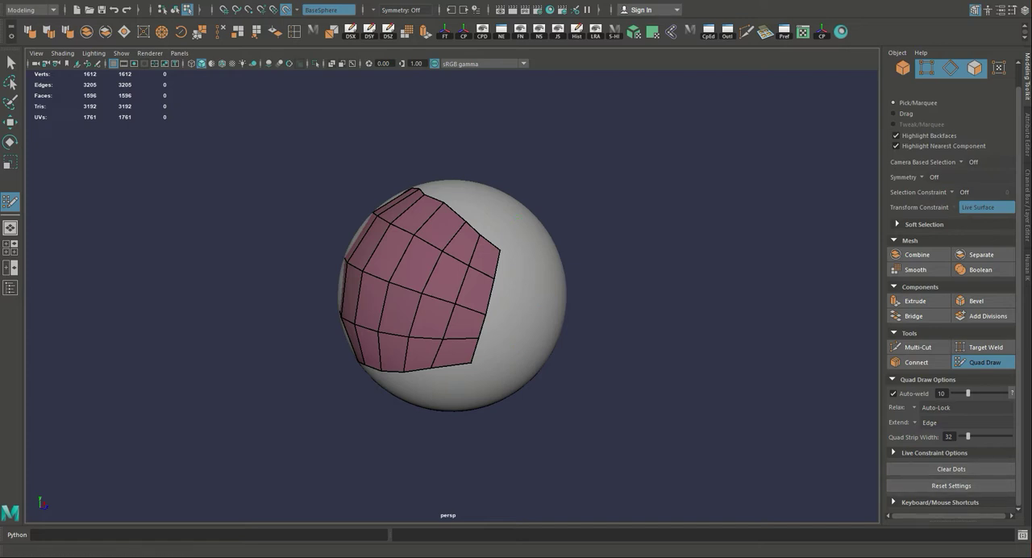
Draw a quad off the upper corner of the mesh's end border and weld its stray vertex onto the adjacent border vertex.
{"action": "left_click_drag", "start_coordinate": [500, 298], "coordinate": [452, 307], "text": "alt"}
{"action": "scroll", "coordinate": [452, 296], "scroll_direction": "up", "scroll_amount": 6}
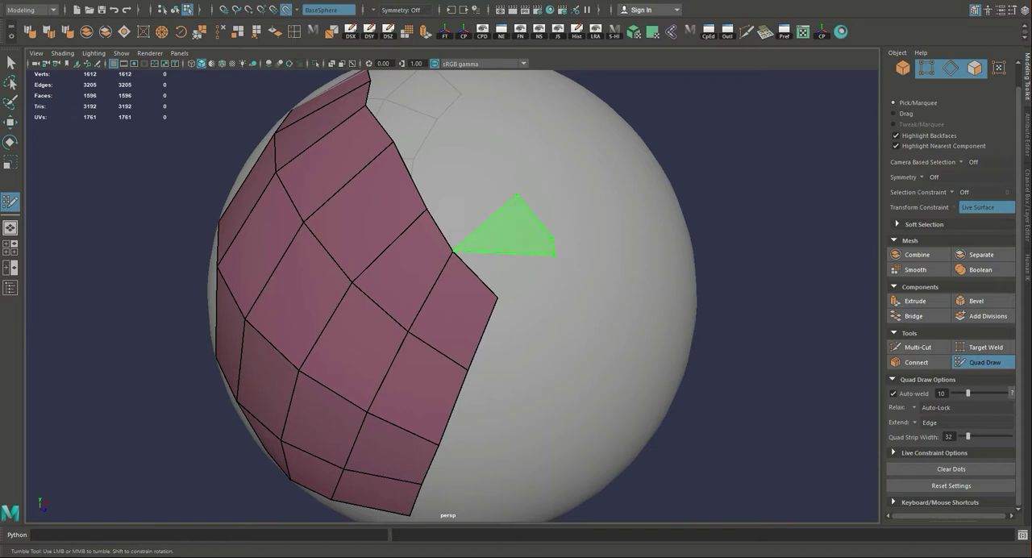
{"action": "left_click", "coordinate": [516, 232], "text": "shift"}
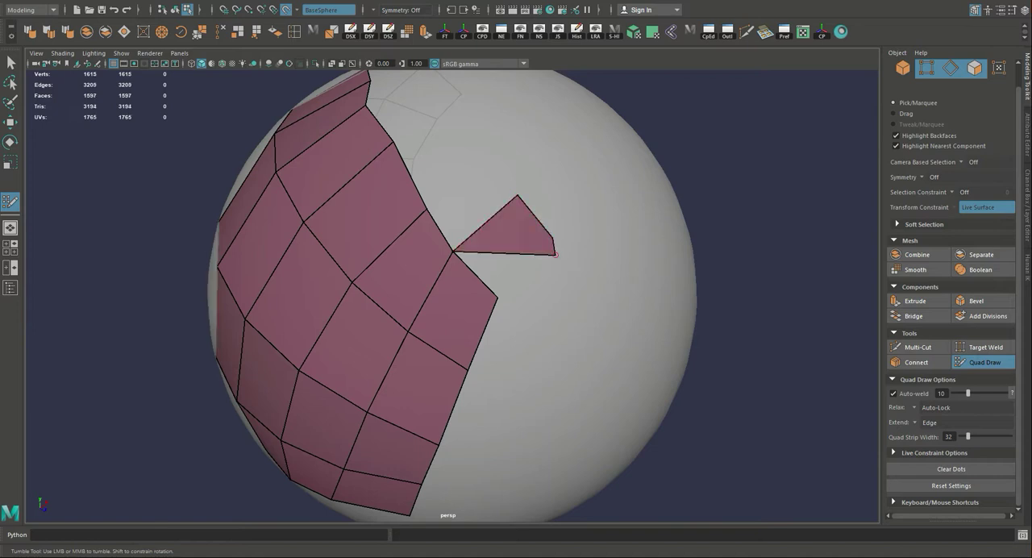
{"action": "left_click_drag", "start_coordinate": [555, 255], "coordinate": [497, 297]}
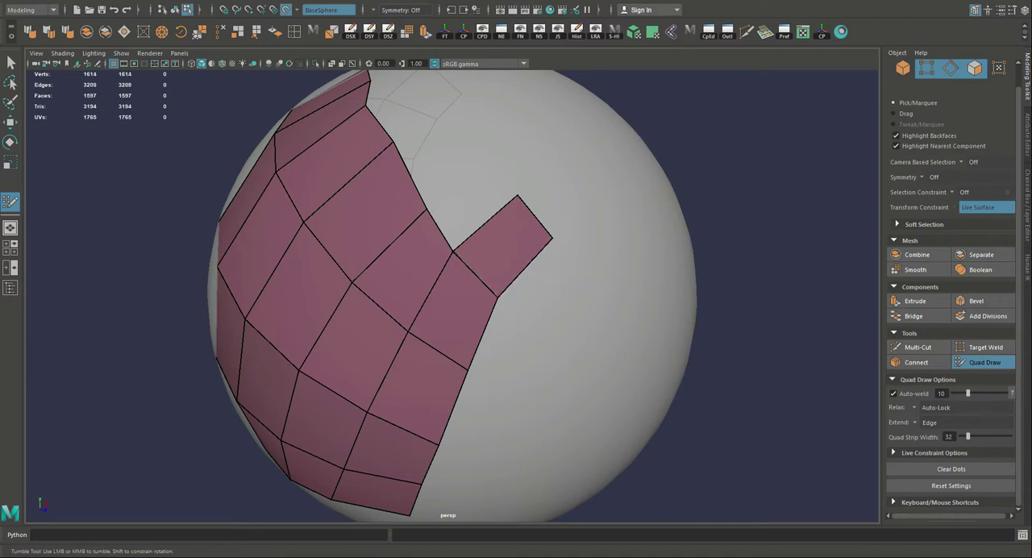
Leave Quad Draw, open the Outliner, and isolate polySurface1 to inspect the quad mesh without the sphere.
{"action": "left_click_drag", "start_coordinate": [451, 298], "coordinate": [589, 278], "text": "alt"}
{"action": "right_click_drag", "start_coordinate": [589, 278], "coordinate": [476, 284], "text": "alt"}
{"action": "left_click_drag", "start_coordinate": [475, 284], "coordinate": [512, 260], "text": "alt"}
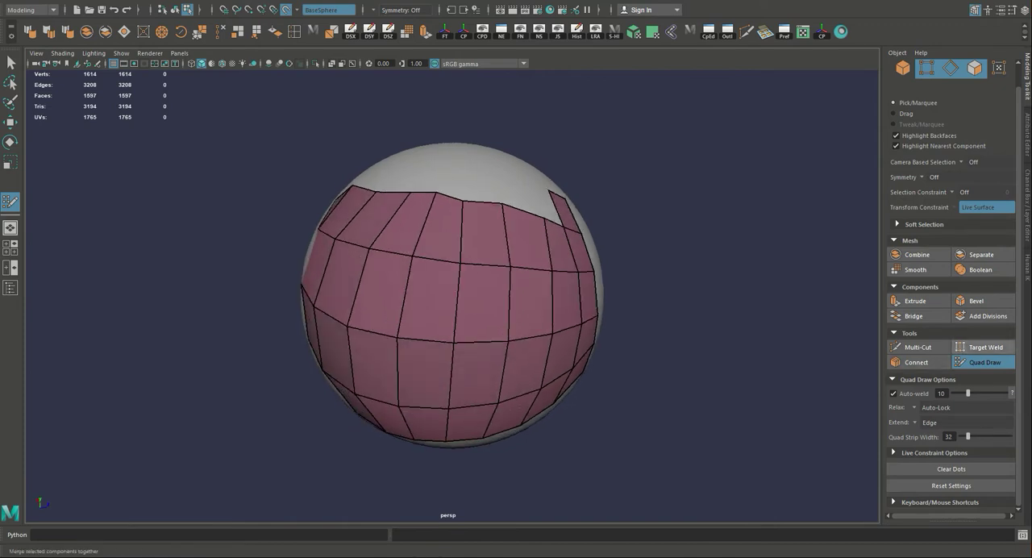
{"action": "mouse_move", "coordinate": [492, 306]}
{"action": "left_mouse_down", "text": "alt"}
{"action": "mouse_move", "coordinate": [566, 293]}
{"action": "mouse_move", "coordinate": [525, 295]}
{"action": "mouse_move", "coordinate": [534, 280]}
{"action": "mouse_move", "coordinate": [532, 290]}
{"action": "left_mouse_up", "text": "alt"}
{"action": "key", "text": "q"}
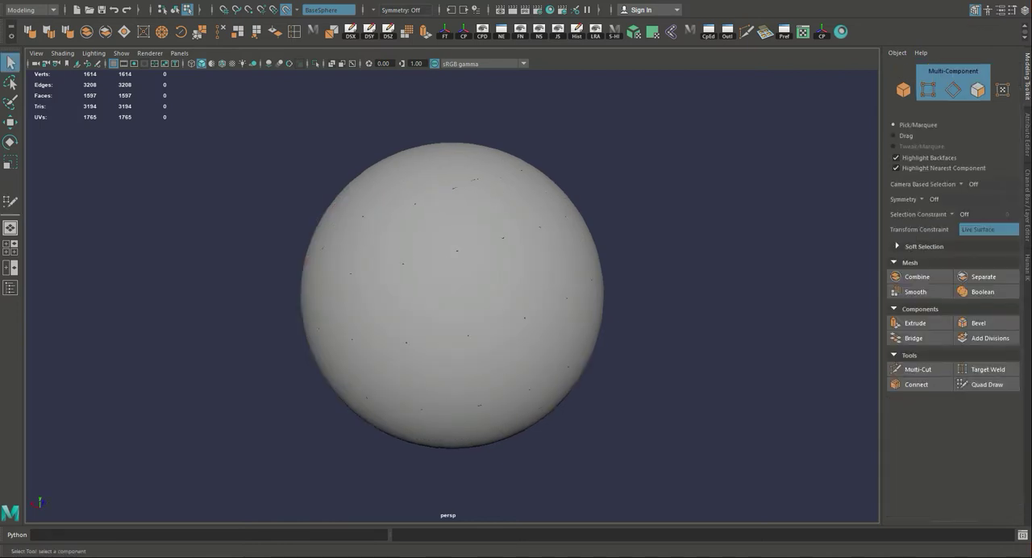
{"action": "left_click", "coordinate": [9, 288]}
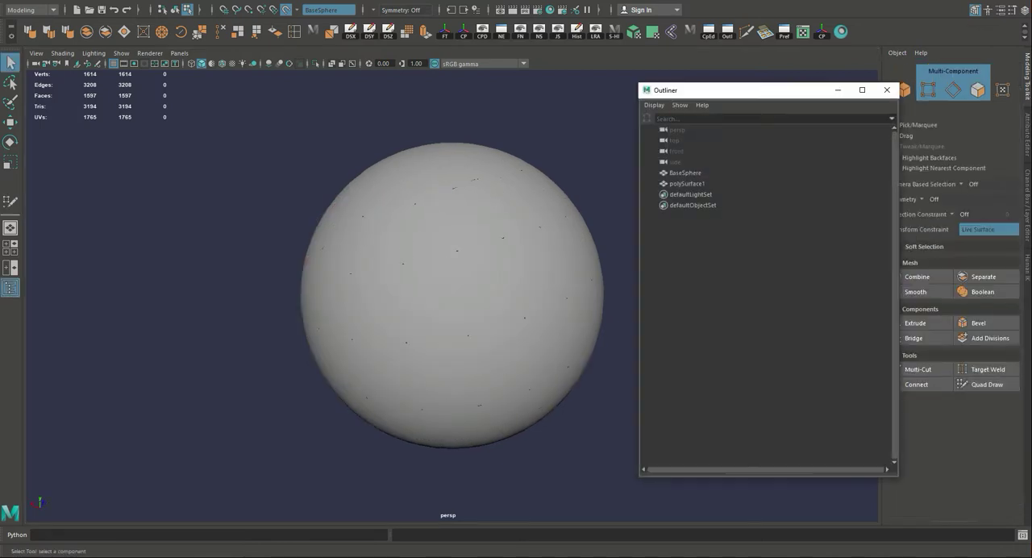
{"action": "left_click", "coordinate": [687, 184]}
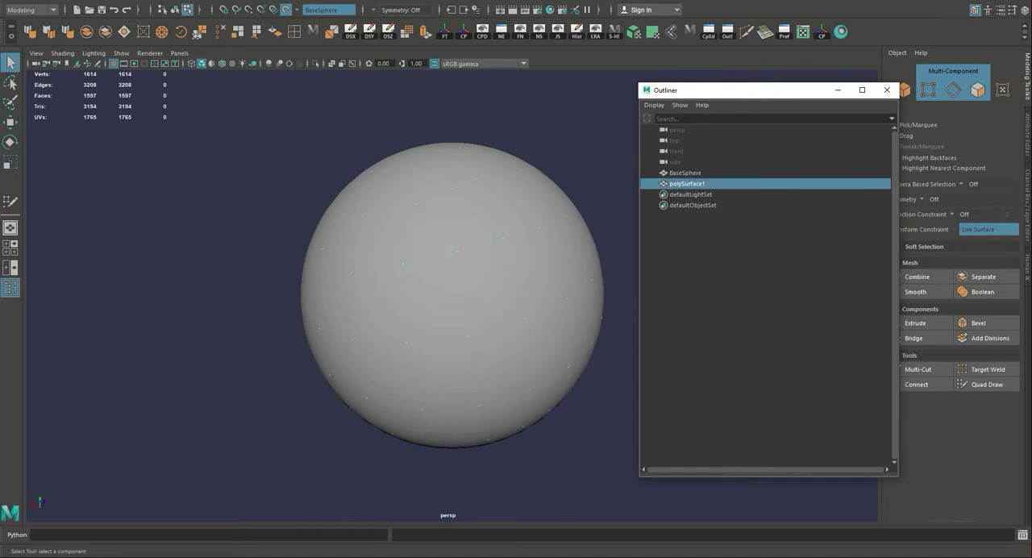
{"action": "left_click_drag", "start_coordinate": [516, 292], "coordinate": [537, 283], "text": "alt"}
{"action": "key", "text": "ctrl+1"}
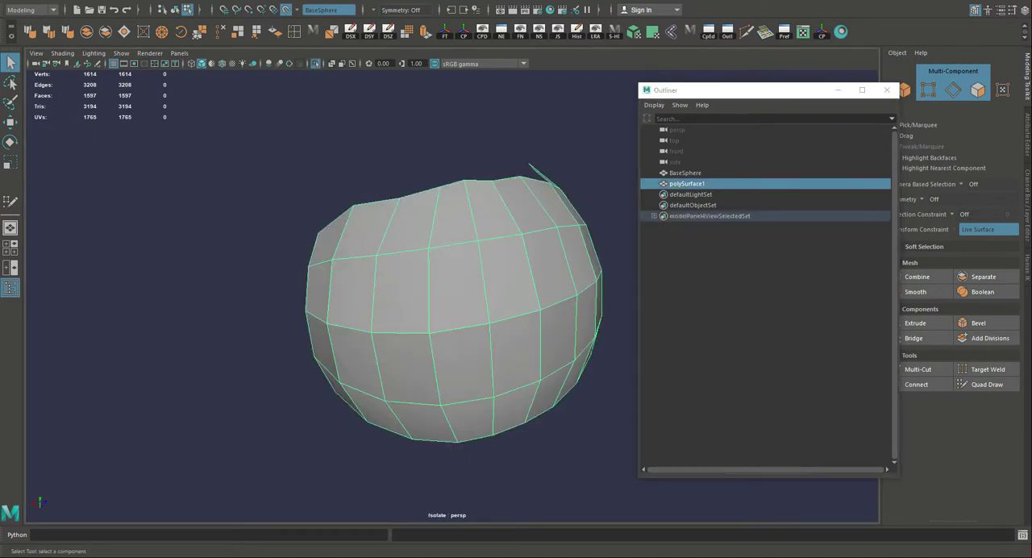
{"action": "left_click_drag", "start_coordinate": [452, 306], "coordinate": [403, 320], "text": "alt"}
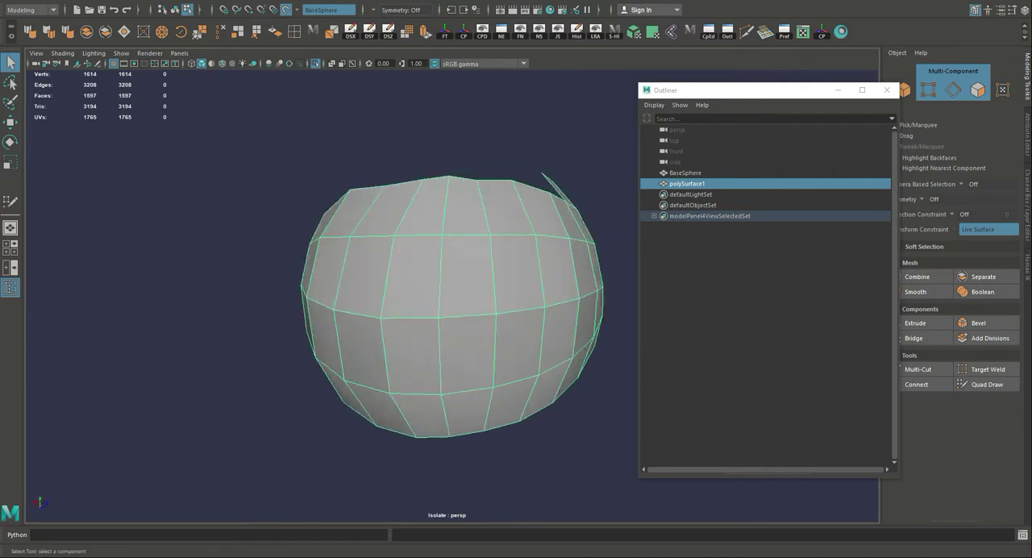
Rename polySurface1 as NewSurface and turn off its isolation.
{"action": "double_click", "coordinate": [687, 184]}
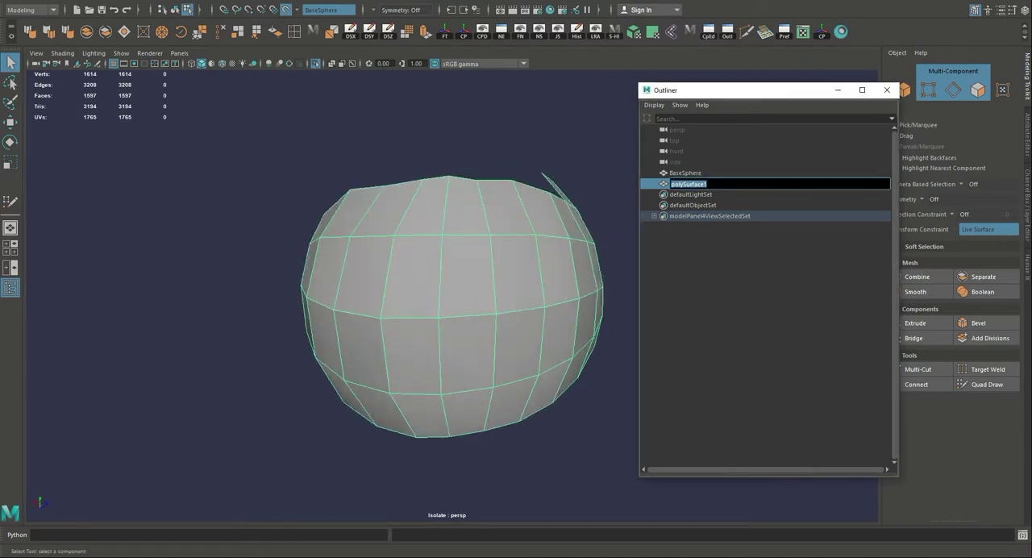
{"action": "type", "text": "New"}
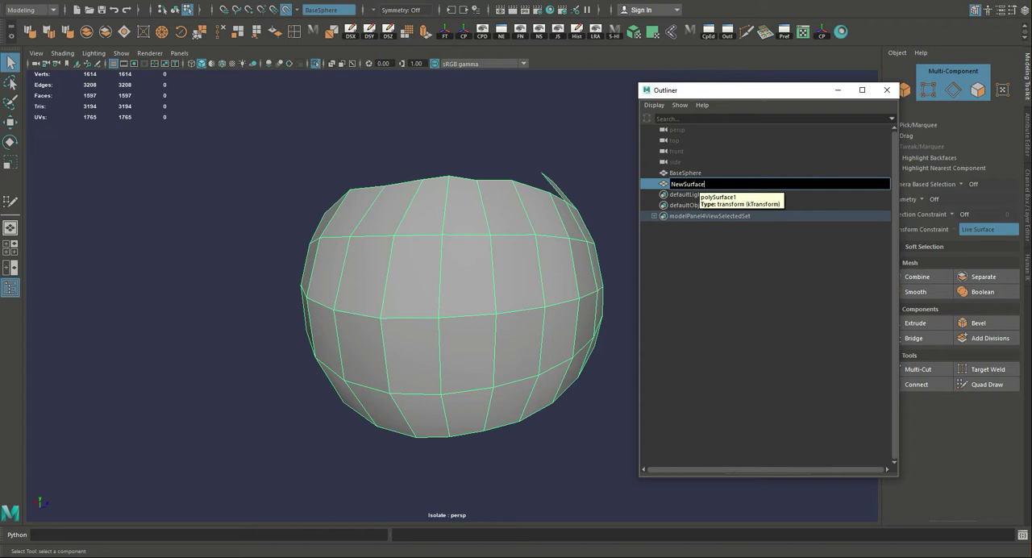
{"action": "key", "text": "Return"}
{"action": "left_click_drag", "start_coordinate": [451, 307], "coordinate": [512, 310], "text": "alt"}
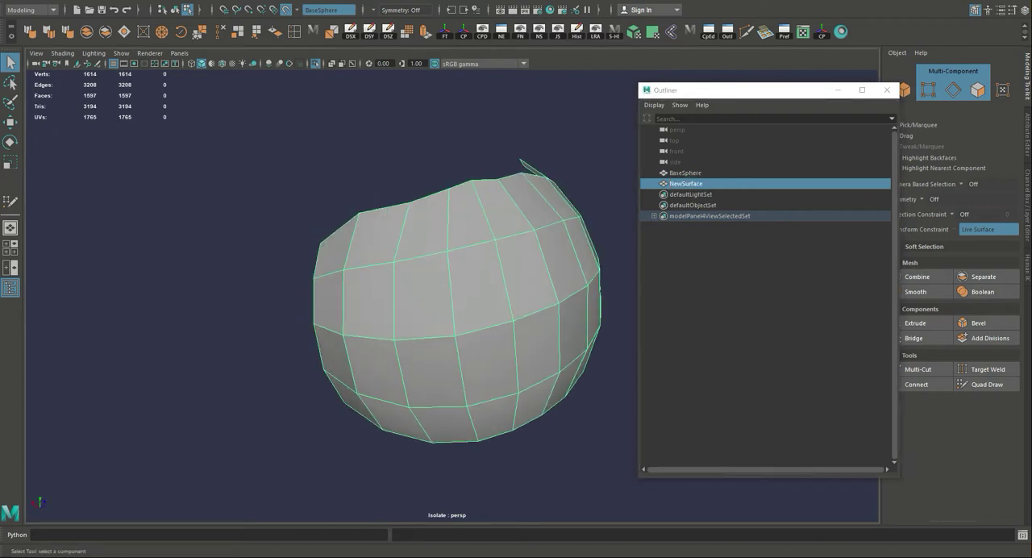
{"action": "key", "text": "ctrl+1"}
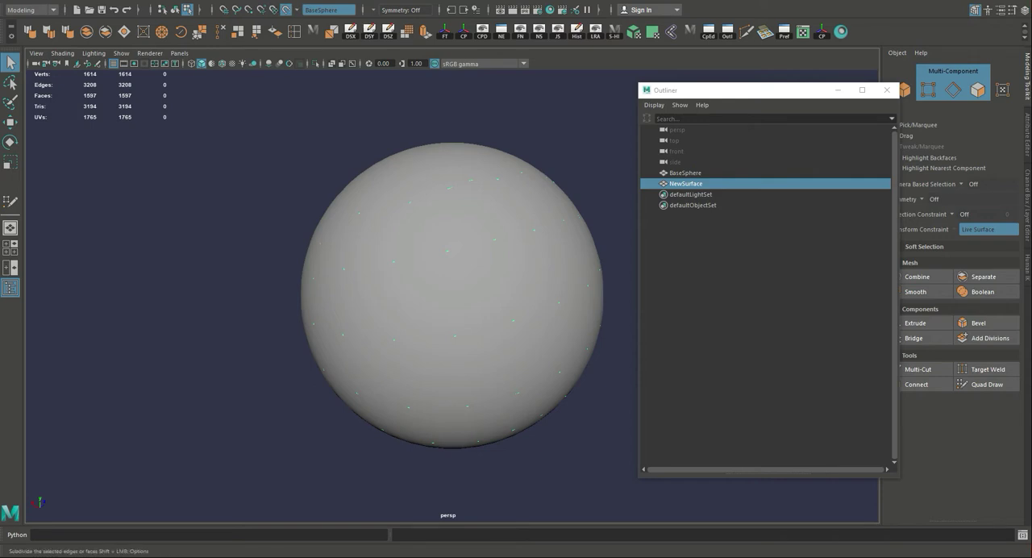
Activate Quad Draw, exit it and re-enter it, examining the existing mesh overlay from several sides of the sphere.
{"action": "left_click", "coordinate": [987, 385]}
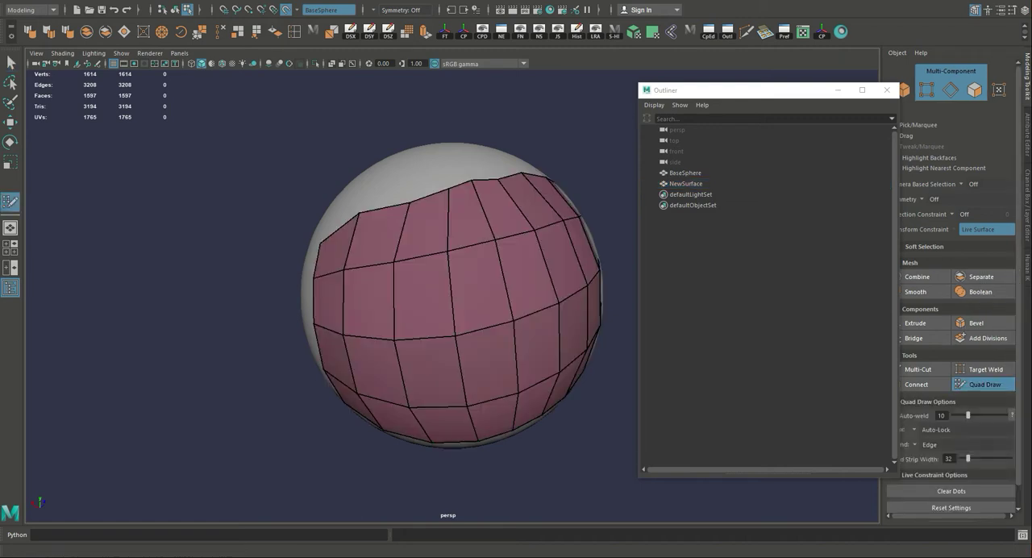
{"action": "mouse_move", "coordinate": [403, 231]}
{"action": "left_mouse_down", "text": "alt"}
{"action": "mouse_move", "coordinate": [307, 250]}
{"action": "mouse_move", "coordinate": [460, 242]}
{"action": "mouse_move", "coordinate": [387, 250]}
{"action": "left_mouse_up", "text": "alt"}
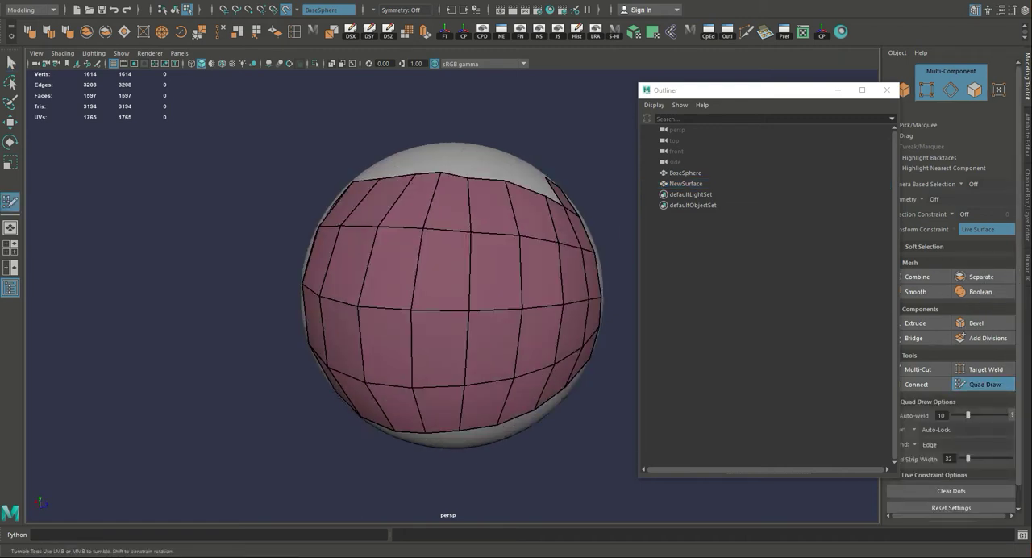
{"action": "left_click", "coordinate": [984, 385]}
{"action": "mouse_move", "coordinate": [452, 290]}
{"action": "left_mouse_down", "text": "alt"}
{"action": "mouse_move", "coordinate": [512, 300]}
{"action": "mouse_move", "coordinate": [456, 297]}
{"action": "left_mouse_up", "text": "alt"}
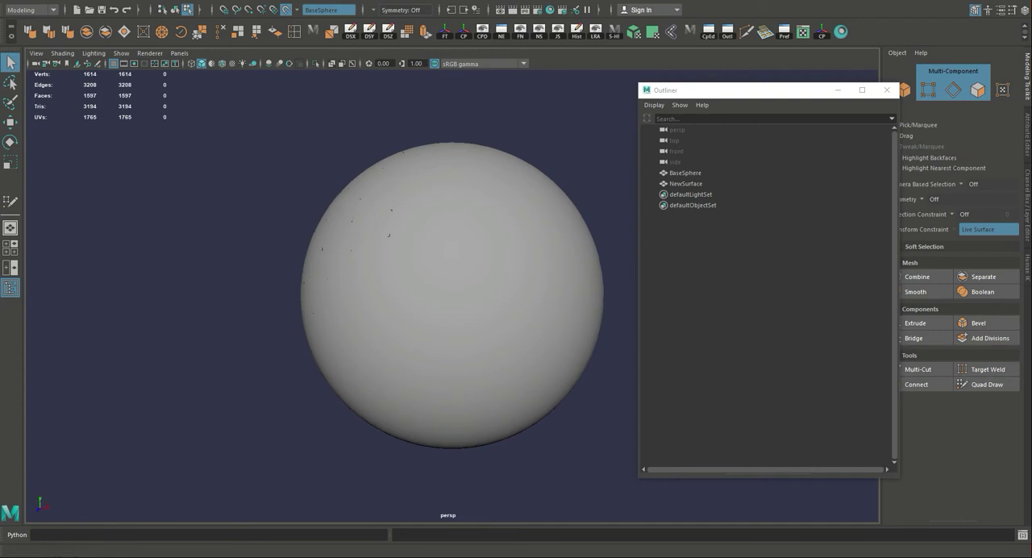
{"action": "left_click", "coordinate": [985, 384]}
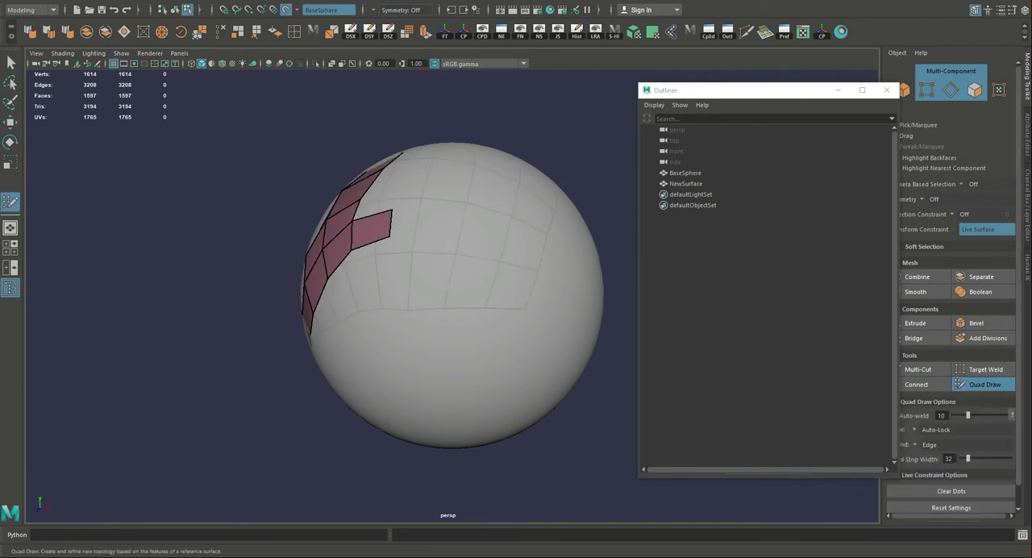
{"action": "left_click_drag", "start_coordinate": [451, 291], "coordinate": [419, 290], "text": "alt"}
{"action": "left_click_drag", "start_coordinate": [331, 250], "coordinate": [476, 228], "text": "alt"}
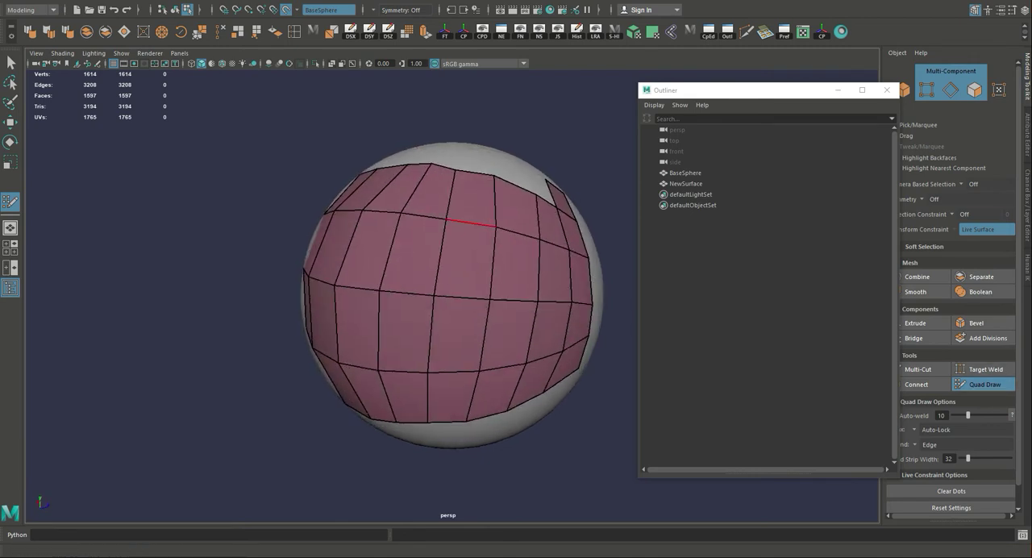
Restart Quad Draw with BaseSphere selected and draw a separate four-sided face on the bare side of the sphere.
{"action": "left_click", "coordinate": [985, 385]}
{"action": "left_click", "coordinate": [685, 173]}
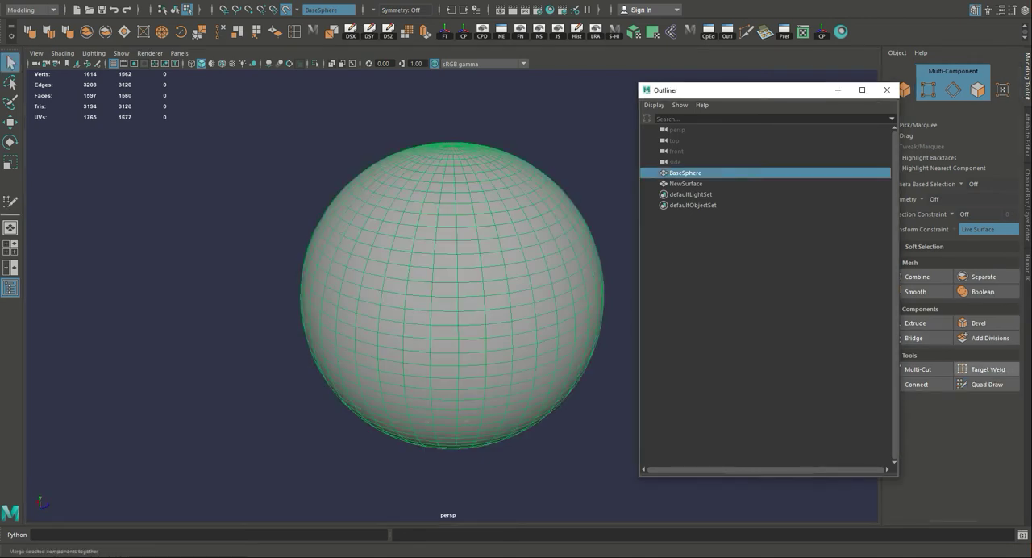
{"action": "left_click", "coordinate": [986, 385]}
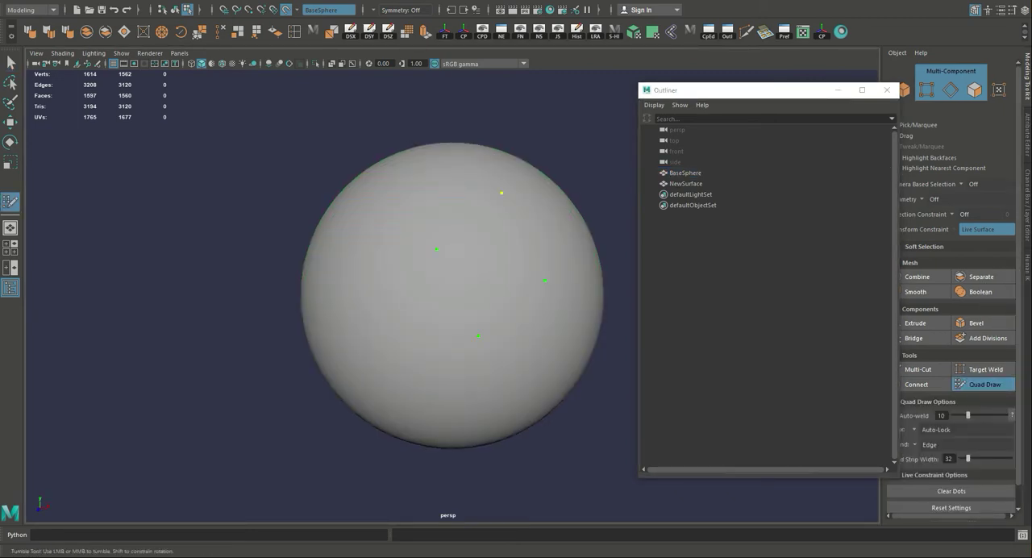
{"action": "left_click", "coordinate": [491, 265], "text": "shift"}
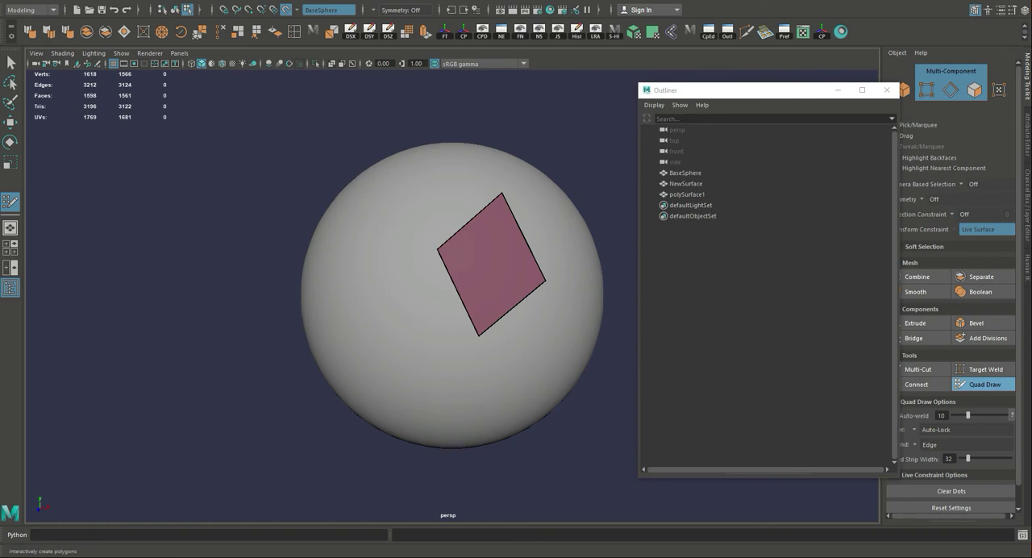
Isolate NewSurface and polySurface1 together to examine them as separate objects, exit isolation, and close the Outliner.
{"action": "key", "text": "q"}
{"action": "left_click", "coordinate": [687, 195]}
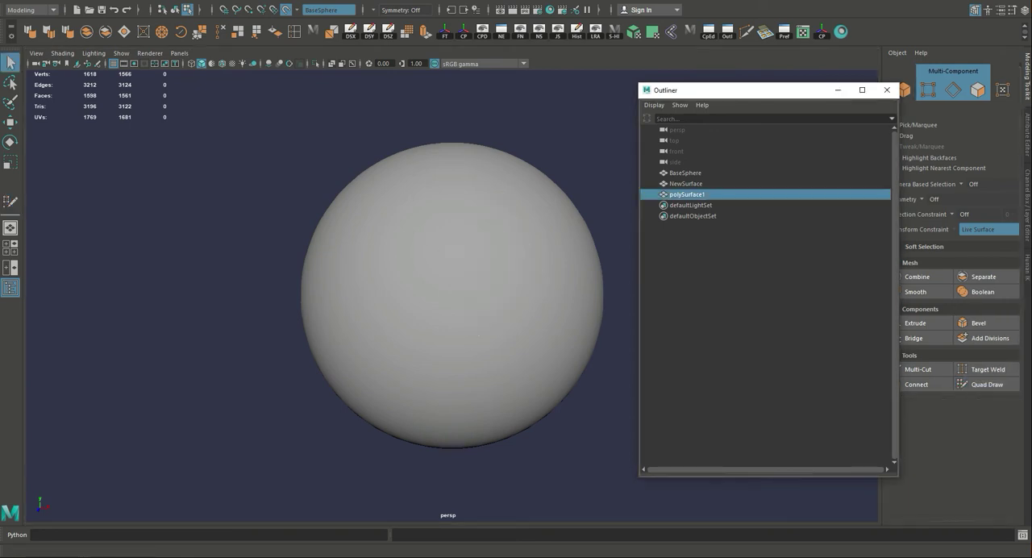
{"action": "left_click", "coordinate": [686, 184], "text": "shift"}
{"action": "key", "text": "ctrl+1"}
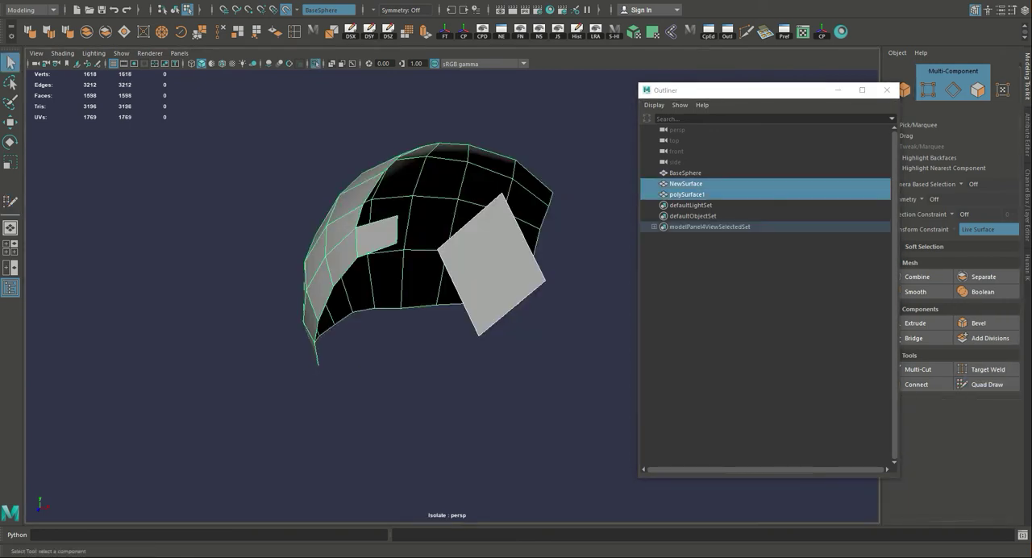
{"action": "left_click_drag", "start_coordinate": [451, 306], "coordinate": [601, 304], "text": "alt"}
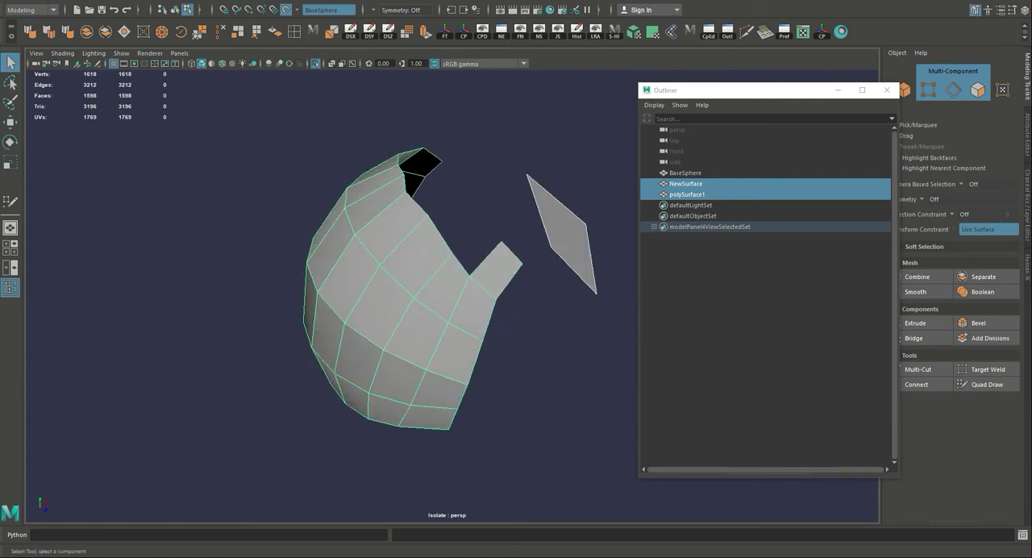
{"action": "key", "text": "ctrl+1"}
{"action": "left_click_drag", "start_coordinate": [451, 306], "coordinate": [552, 295], "text": "alt"}
{"action": "left_click", "coordinate": [887, 91]}
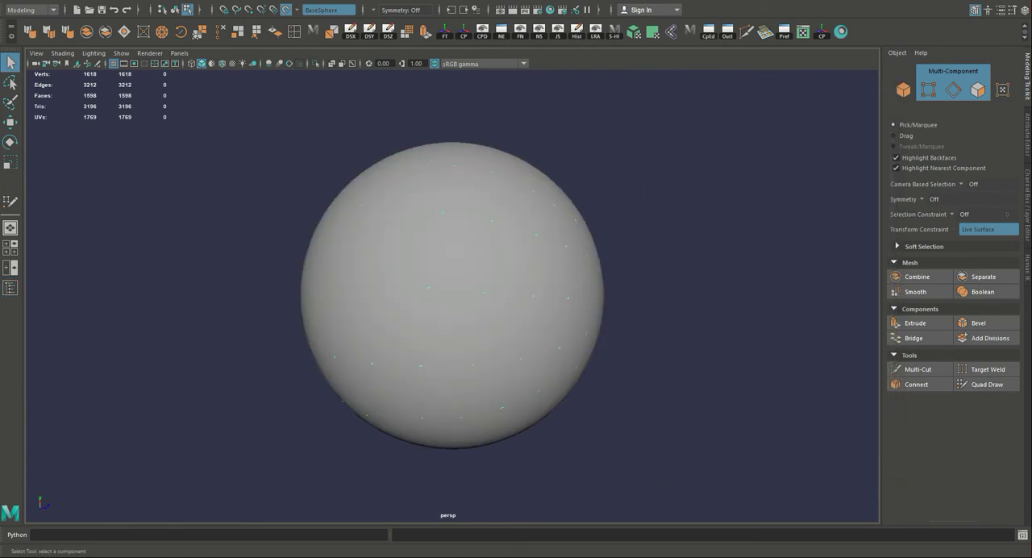